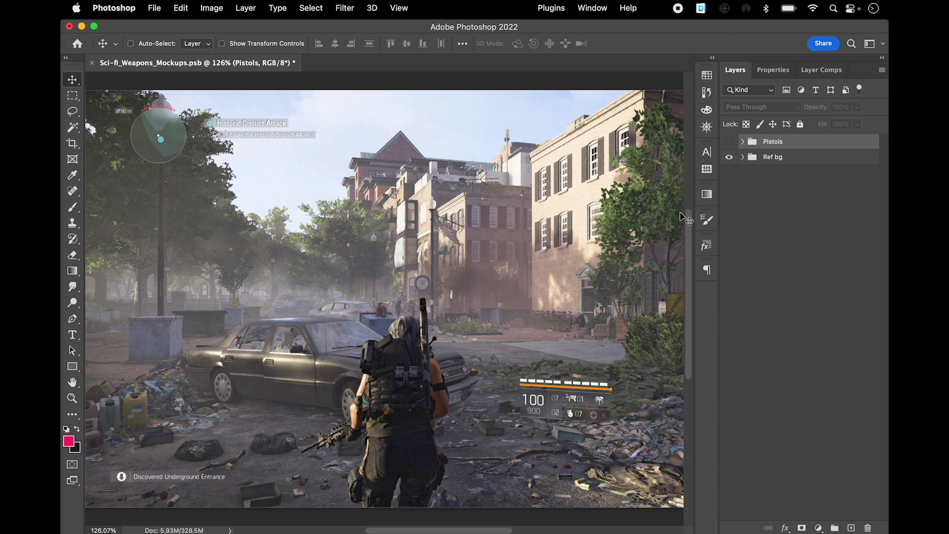
Turn on the Pistols group so its small reticle appears over the street scene
click(729, 142)
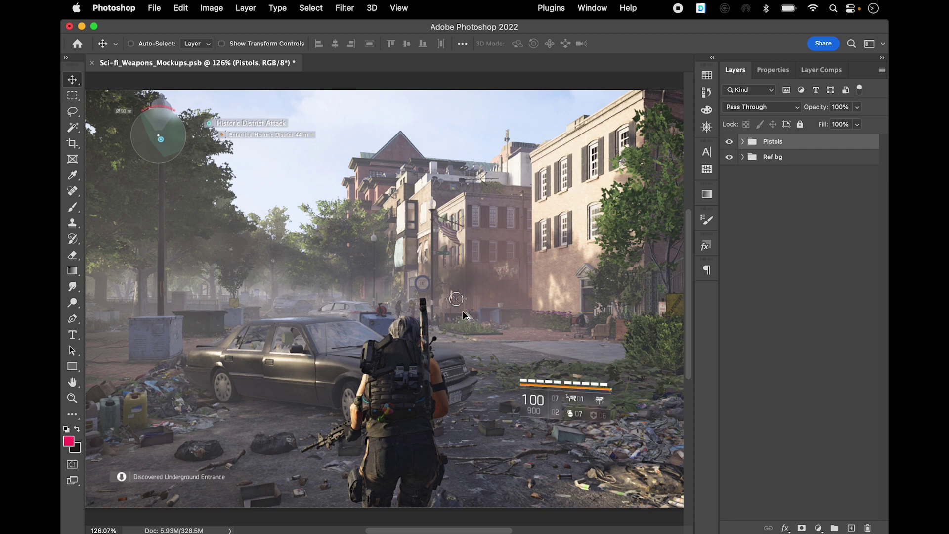
Zoom in, expand the Pistols group, and open its smart object as Pistol - Default.psb
scroll(469, 309, up, 5)
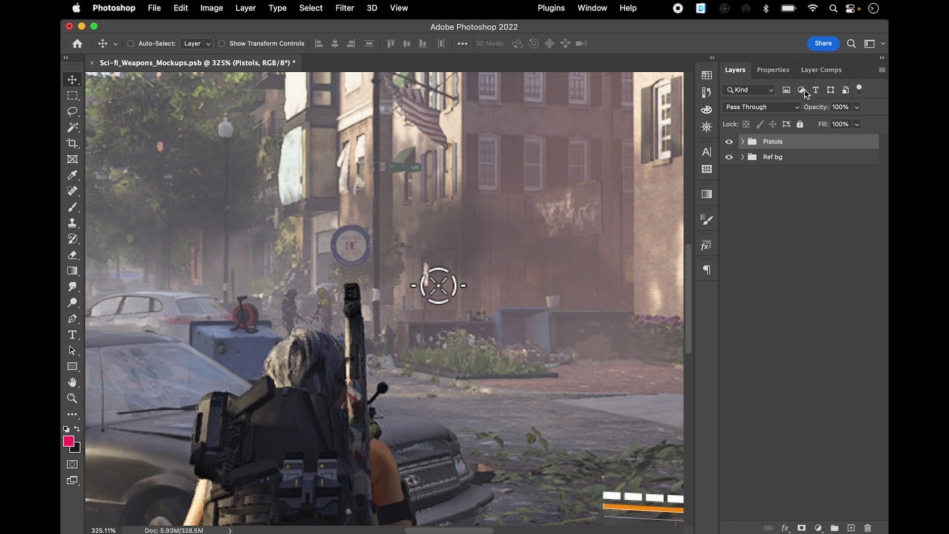
click(743, 142)
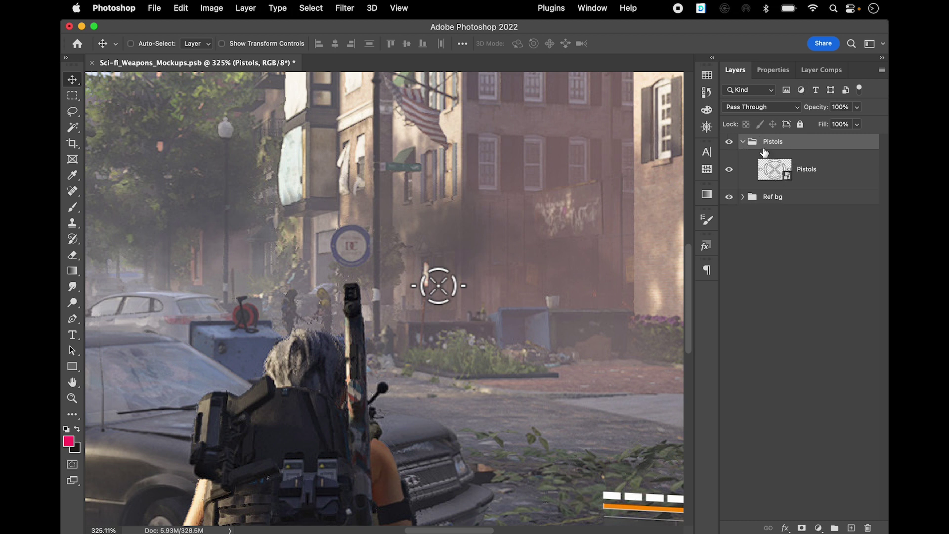
double_click(779, 175)
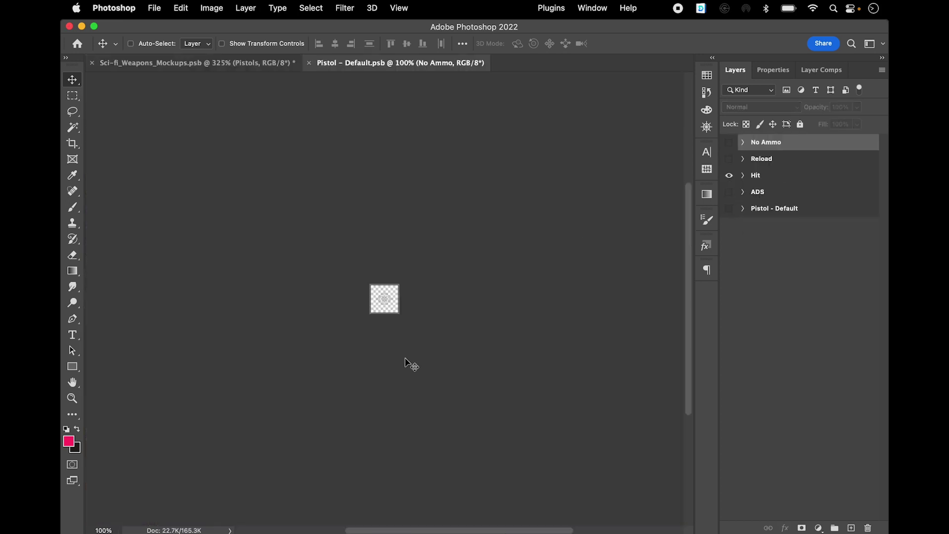
Make the No Ammo, Reload, ADS, Pistol - Default and Hit artboards all visible
scroll(395, 314, up, 10)
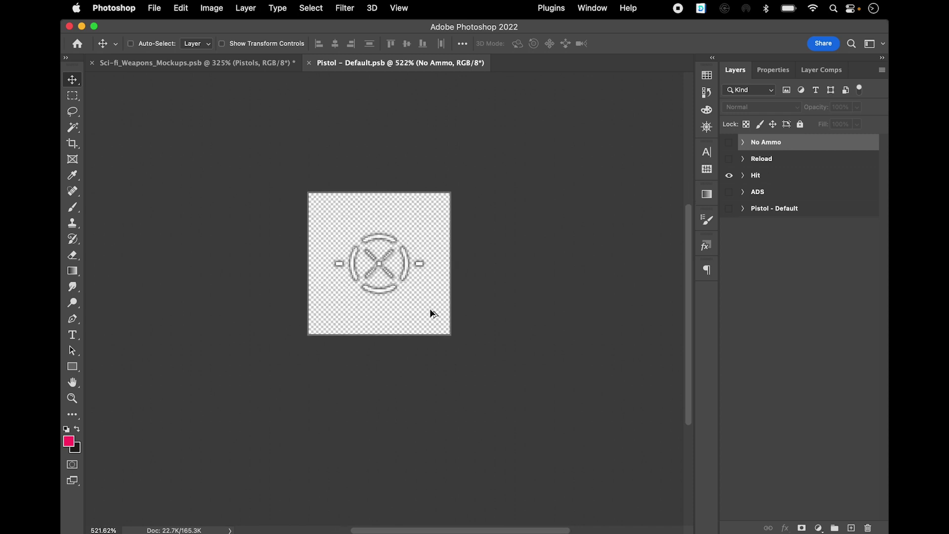
click(729, 142)
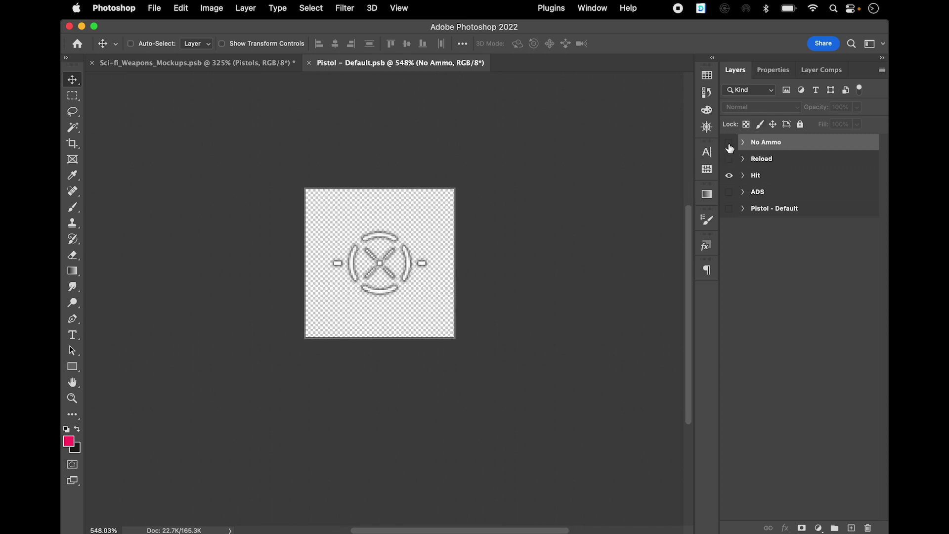
click(729, 159)
click(728, 175)
click(729, 192)
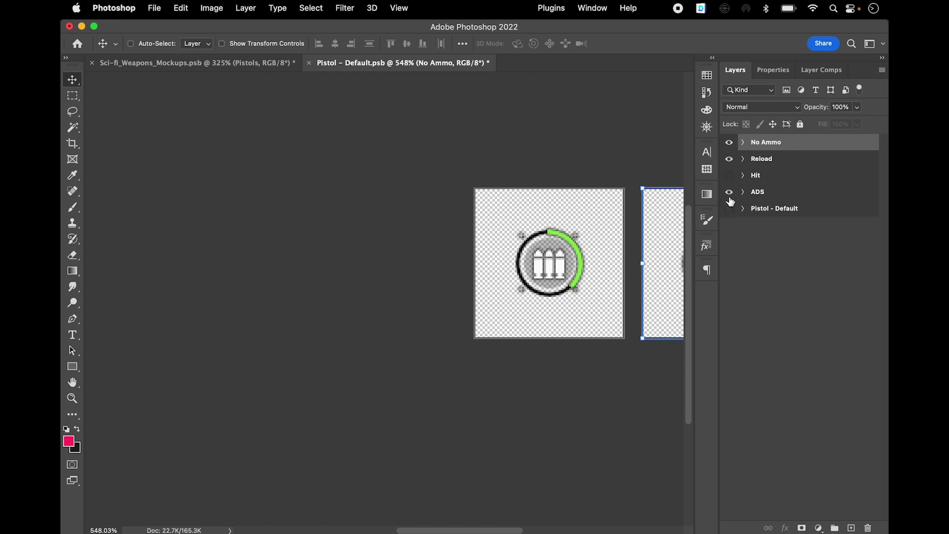
click(729, 209)
click(729, 175)
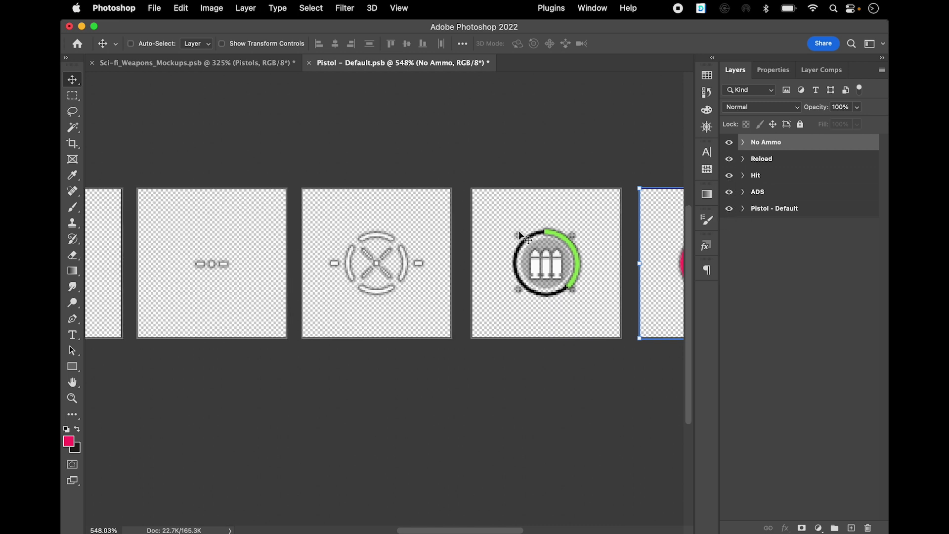
scroll(525, 242, down, 5)
scroll(573, 277, right, 3)
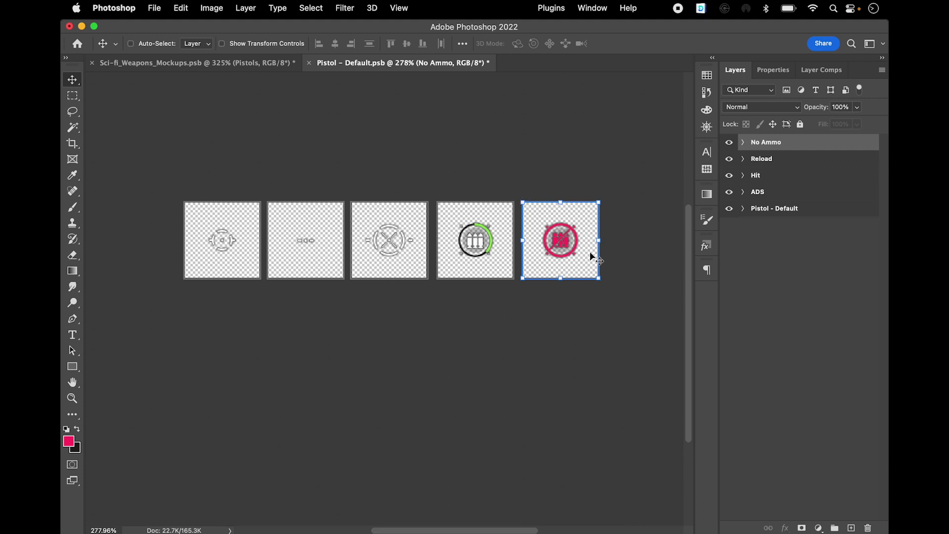
Save the smart object, check the updated weapons mockup, then return to Pistol - Default
key(super+s)
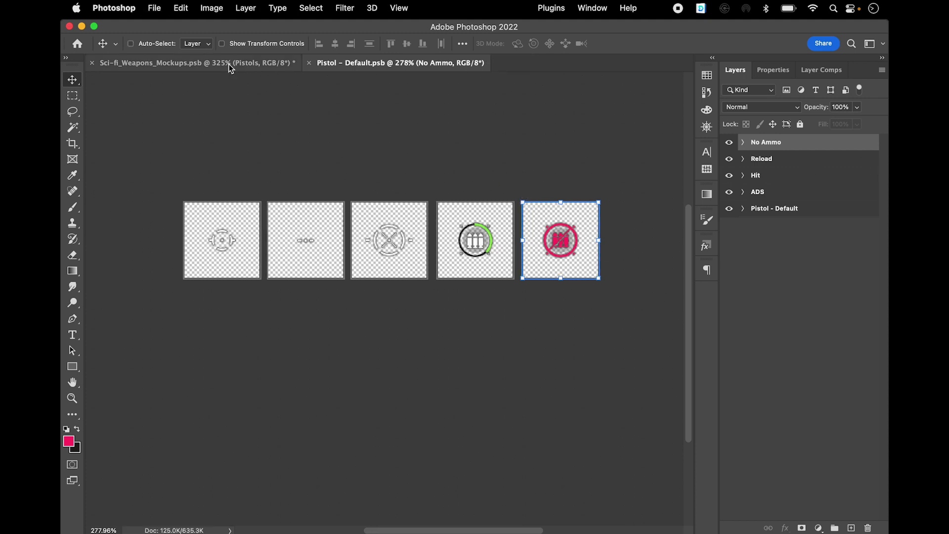
click(228, 63)
scroll(405, 294, down, 3)
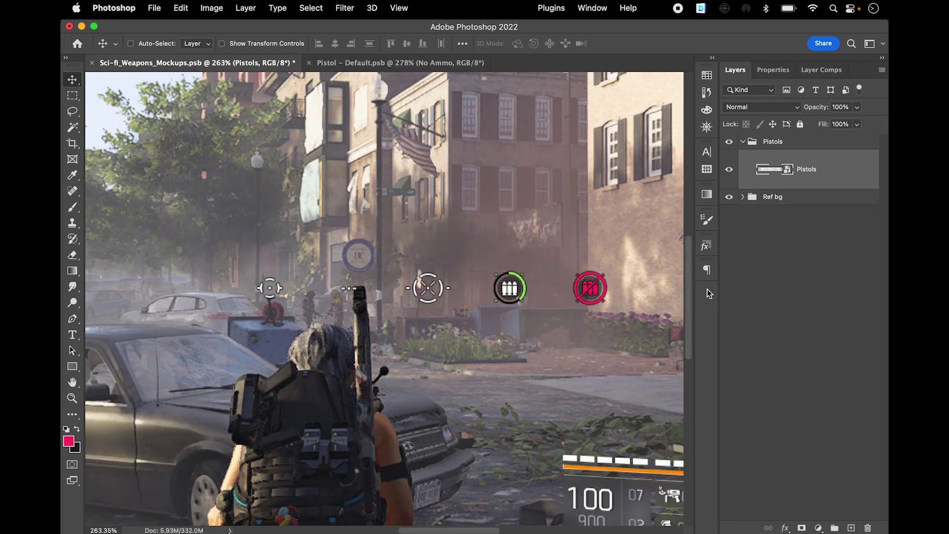
click(422, 64)
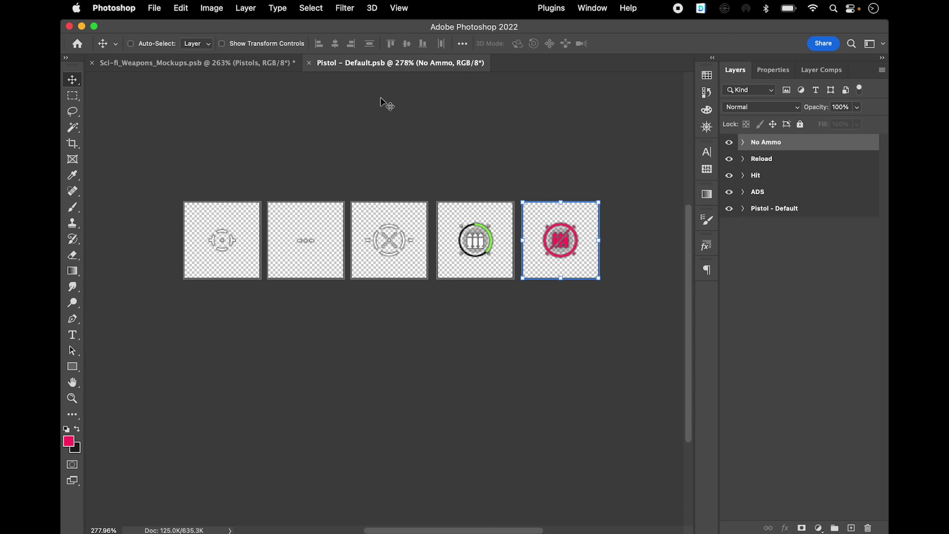
Show guides on the mockup, then save the smart object with only Pistol - Default visible and check it
click(220, 62)
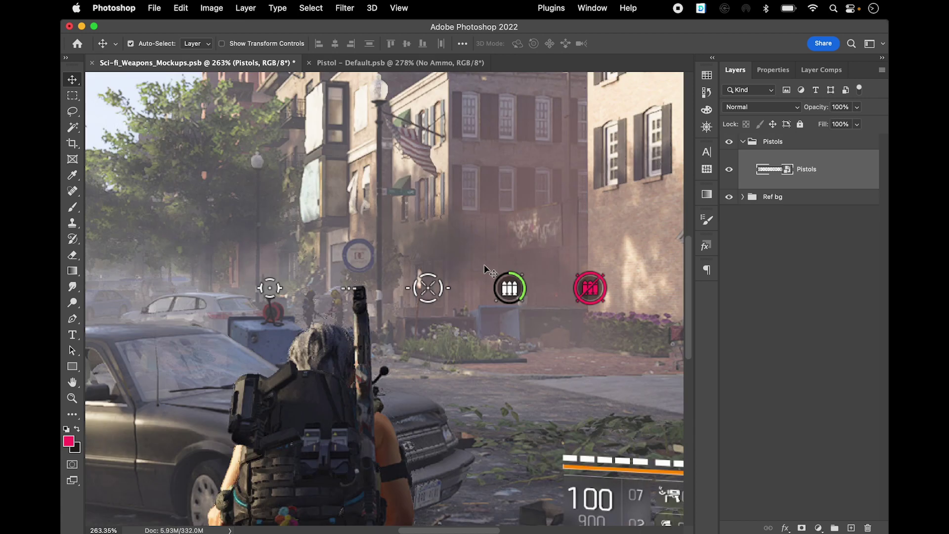
key(super+semicolon)
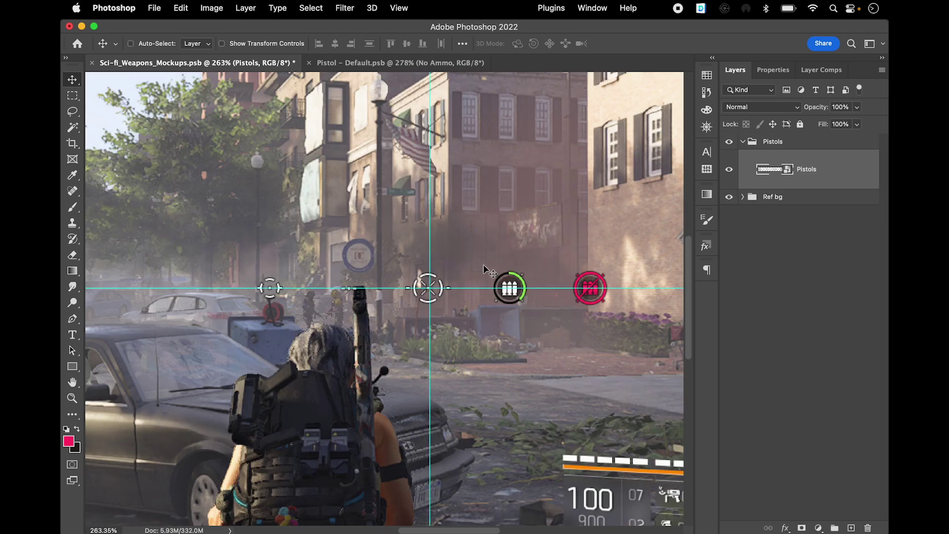
click(392, 60)
drag(728, 144, 729, 194)
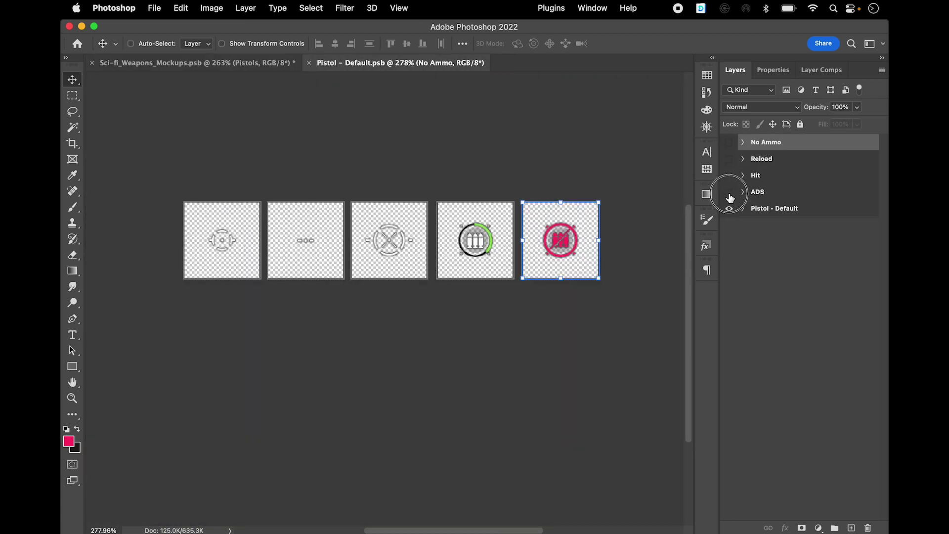
key(super+s)
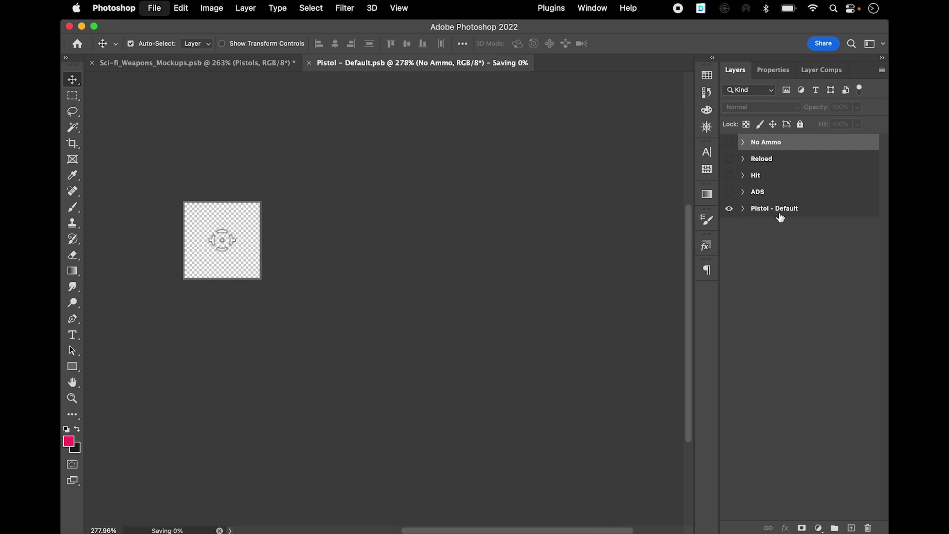
click(247, 63)
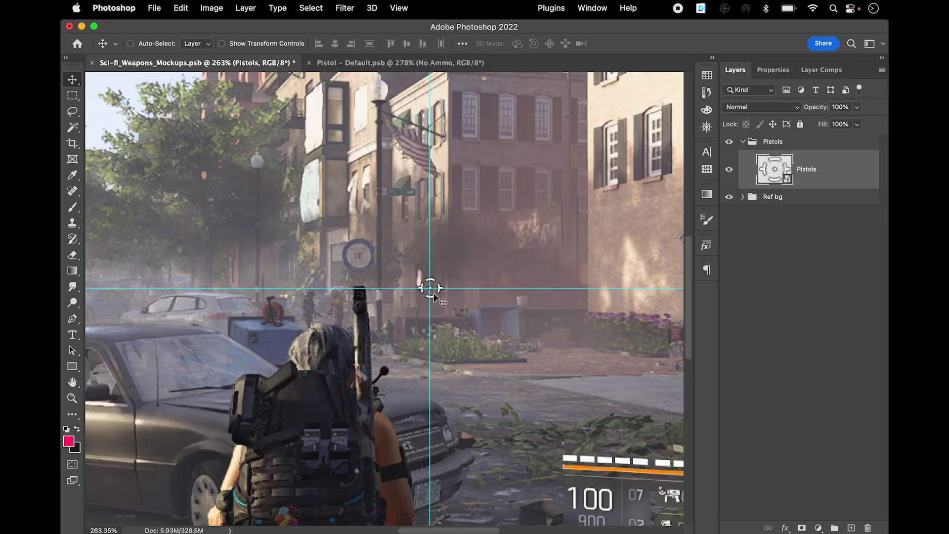
Show only the Hit state, save, and preview the hit reticle in the mockup
click(397, 63)
click(728, 193)
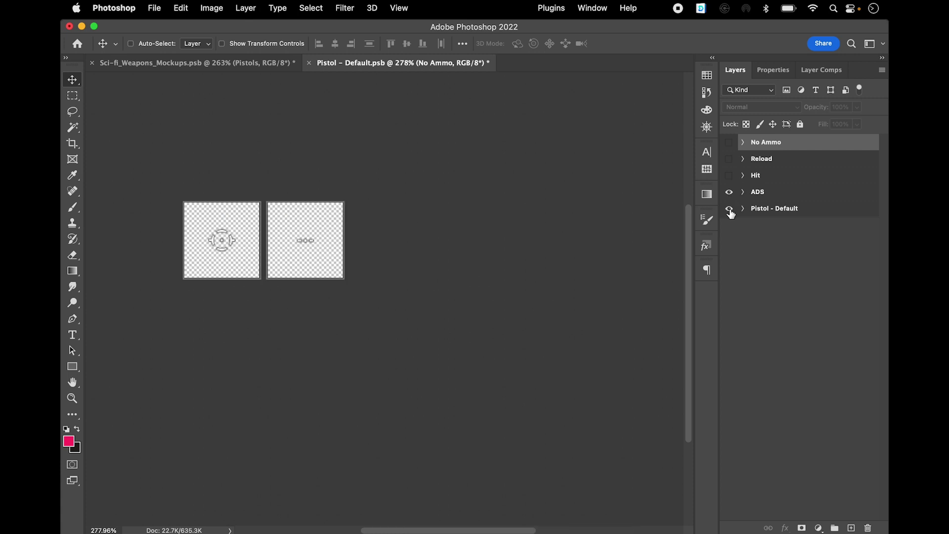
click(729, 192)
click(729, 176)
click(729, 209)
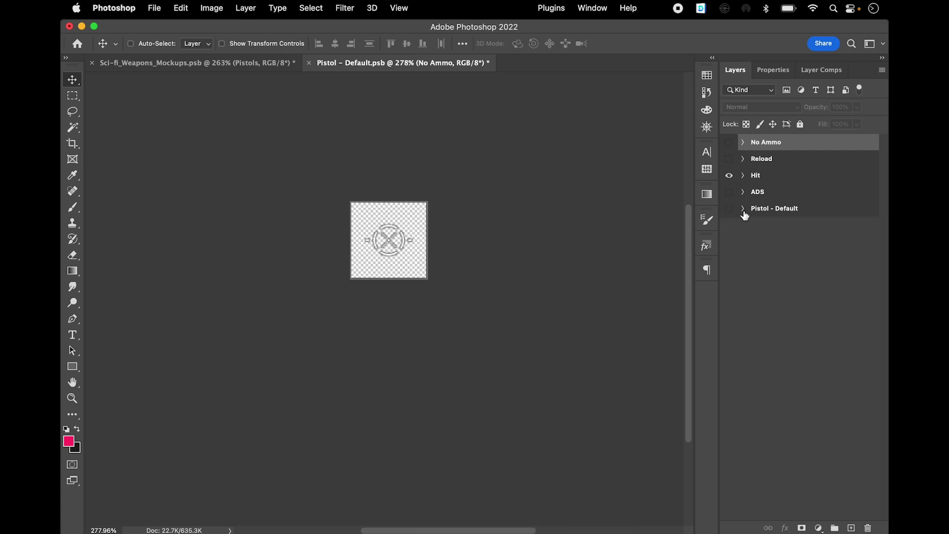
key(super+s)
click(217, 64)
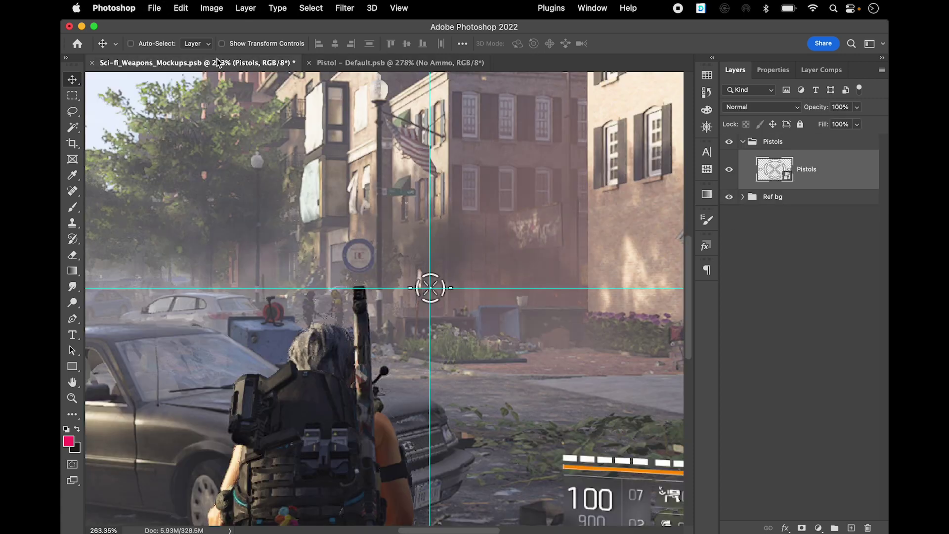
Show only the Reload state, save, and preview the centred reload icon in the mockup
click(349, 63)
click(729, 159)
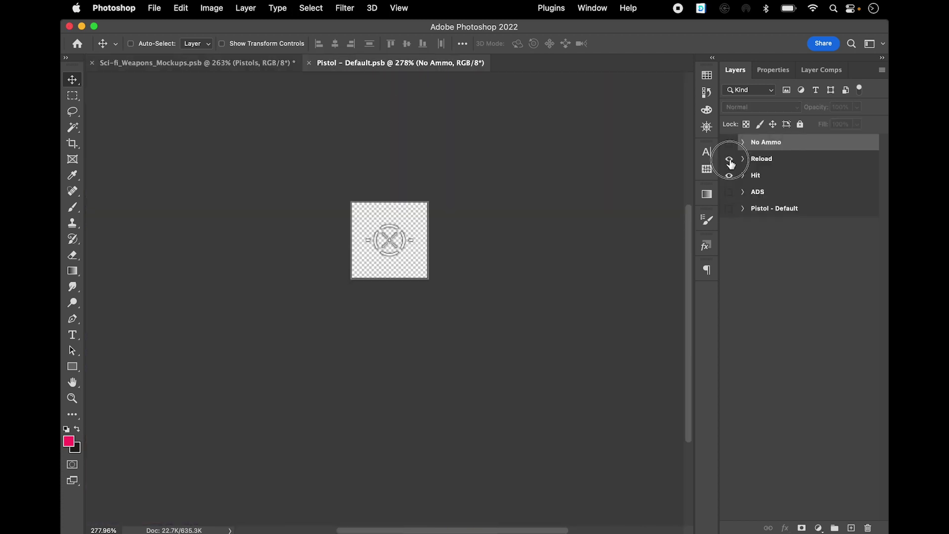
click(730, 175)
key(super+s)
click(257, 63)
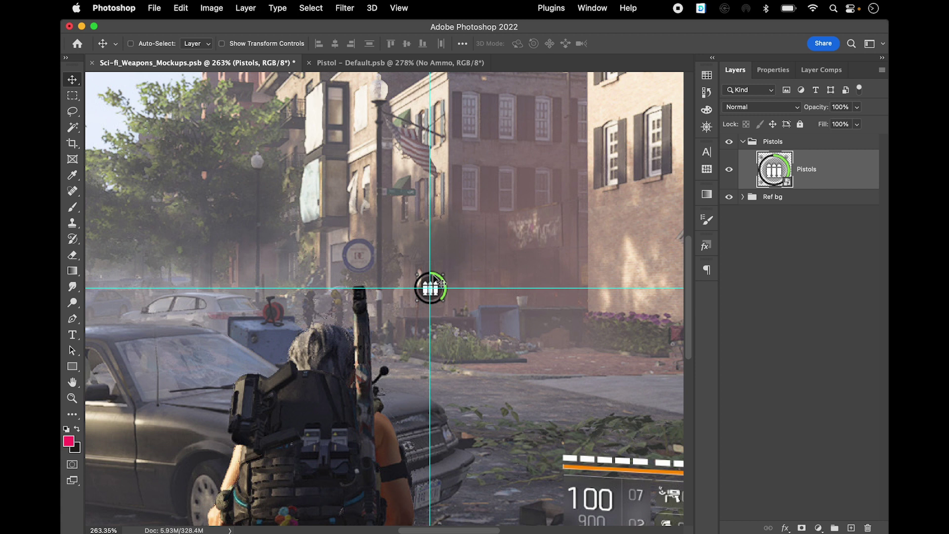
Turn all five state artboards back on, then return to the weapons mockup
click(397, 62)
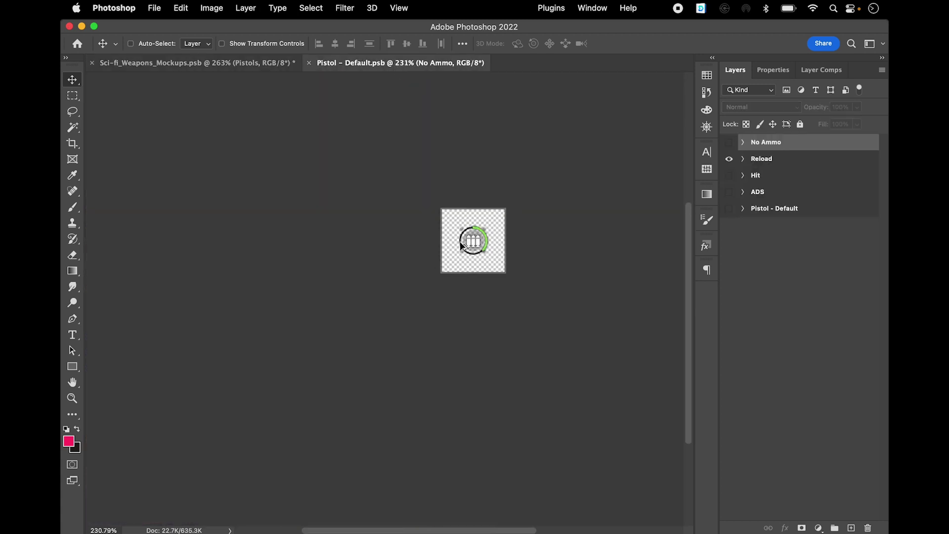
drag(730, 142, 729, 210)
scroll(391, 257, down, 2)
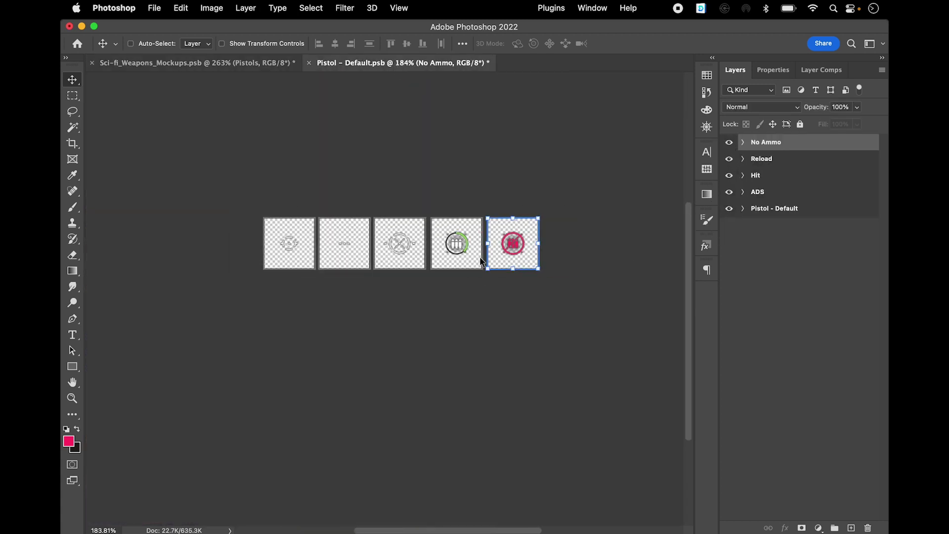
scroll(302, 236, up, 1)
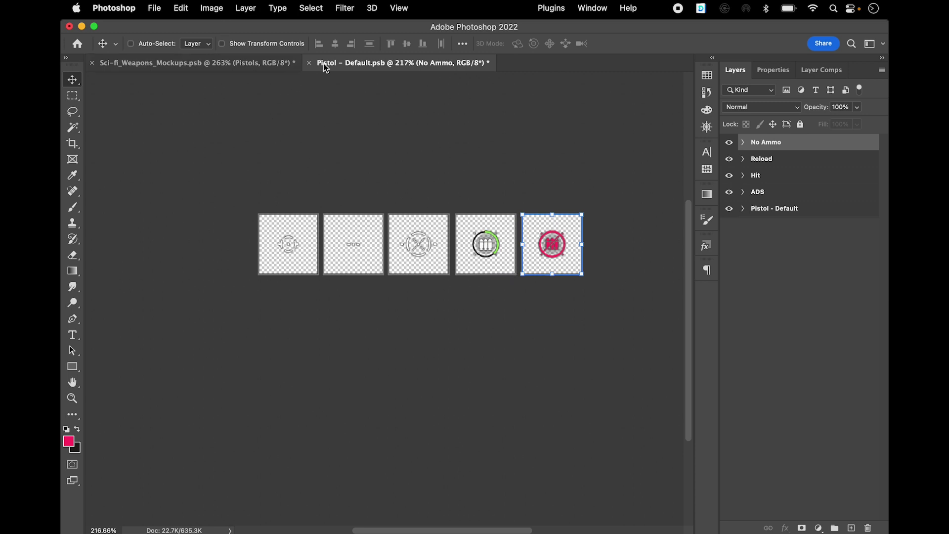
click(264, 64)
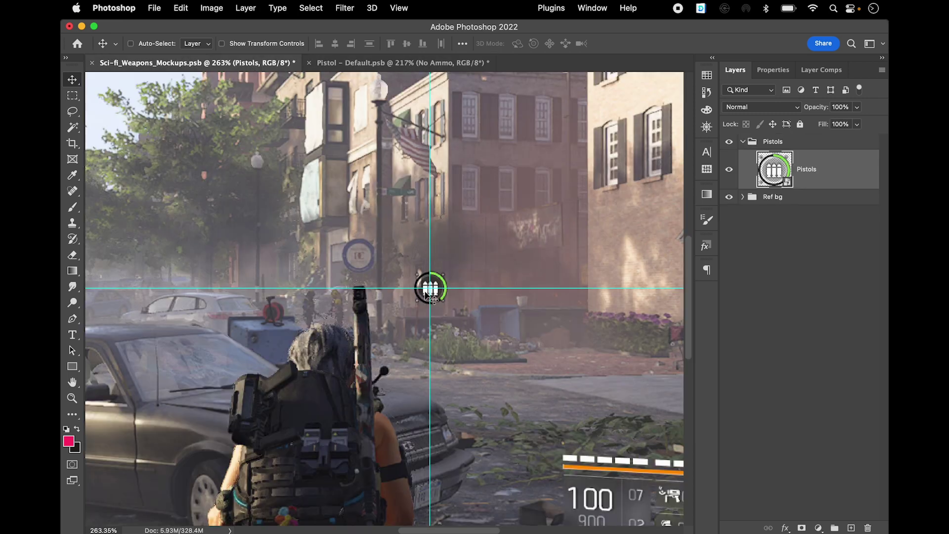
Draw a 48×48 px pink rectangle on the mockup canvas, replacing an initial 100×100 one
scroll(427, 291, up, 6)
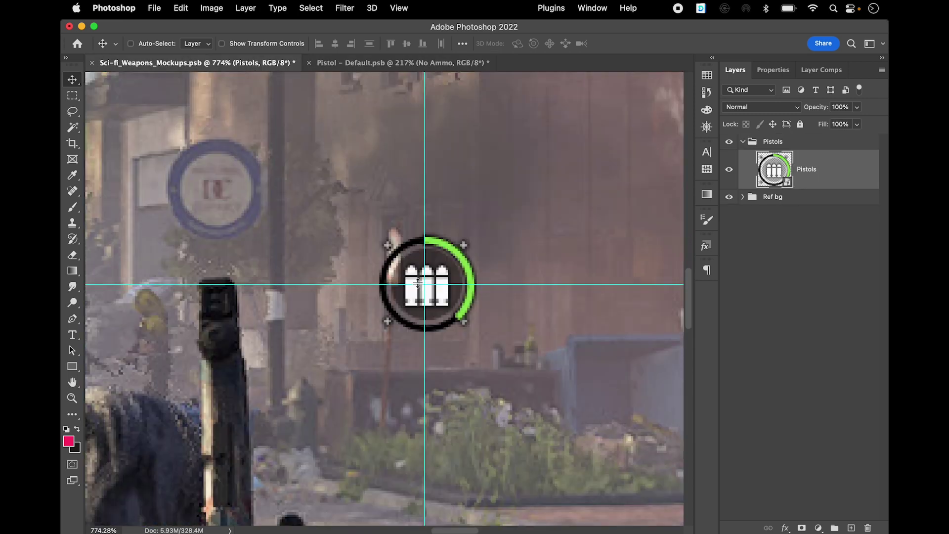
click(72, 366)
click(372, 245)
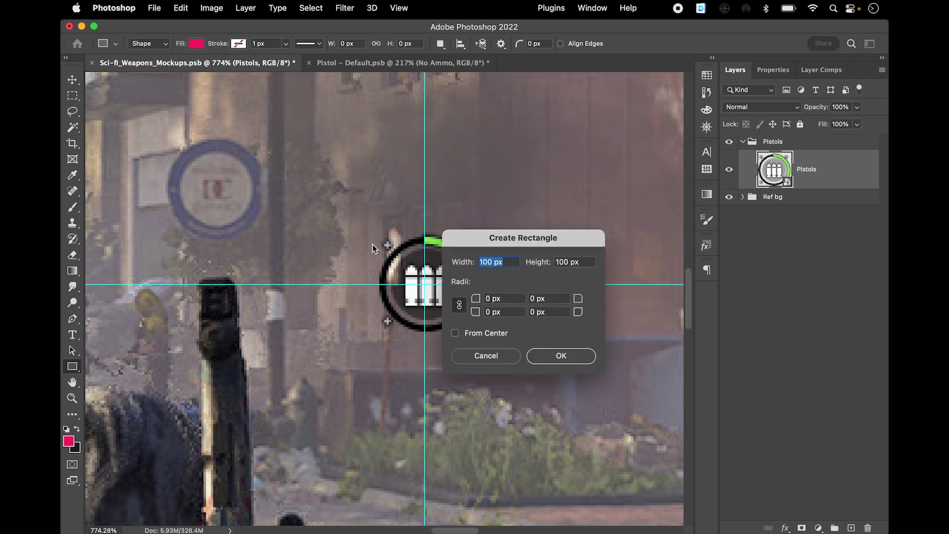
key(Return)
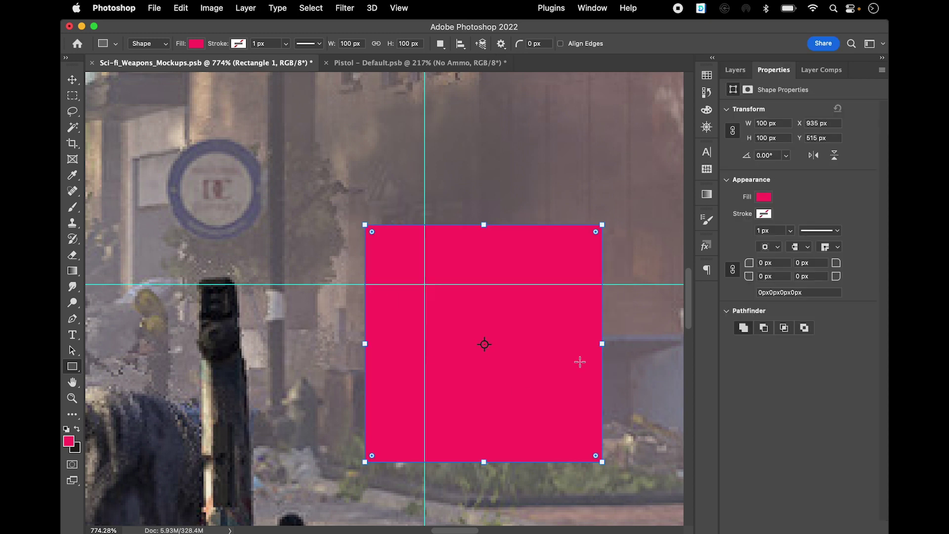
key(super+z)
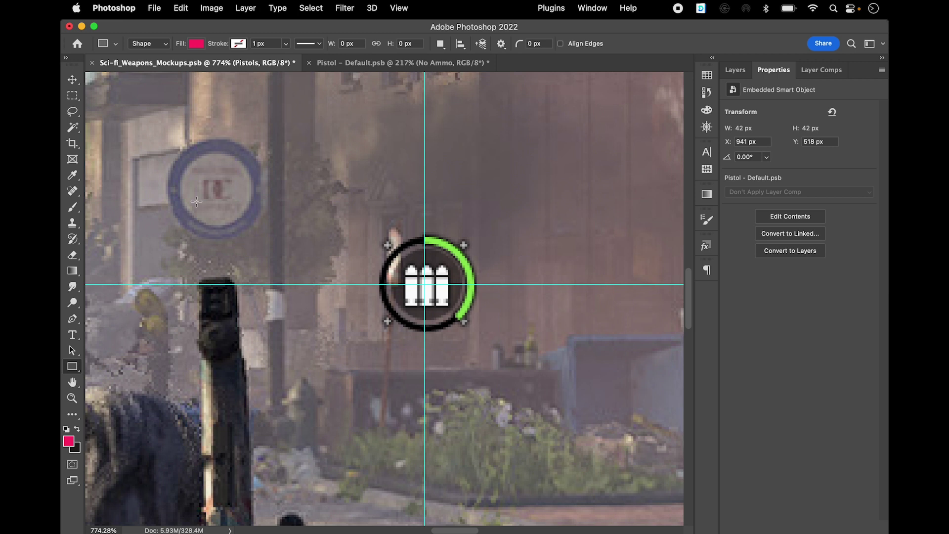
click(340, 236)
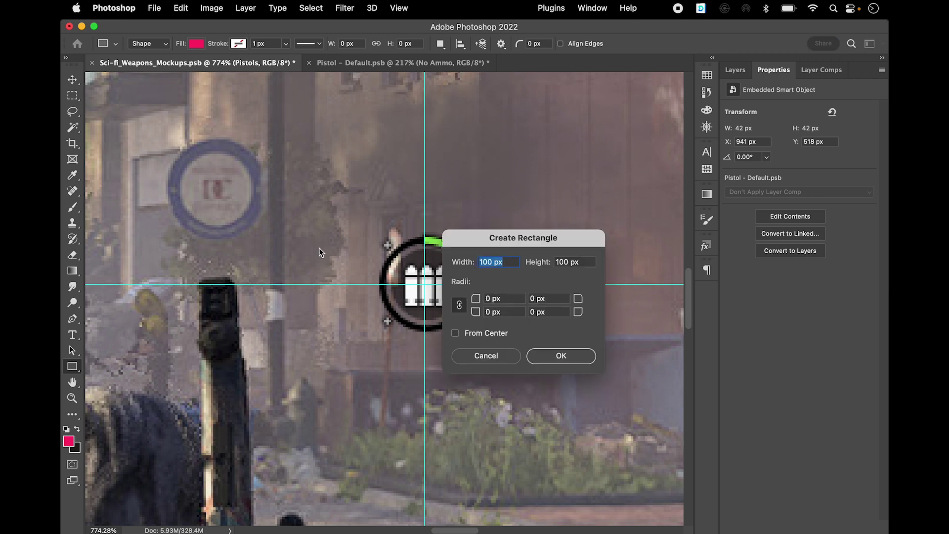
text(48)
key(Tab)
text(48)
key(Return)
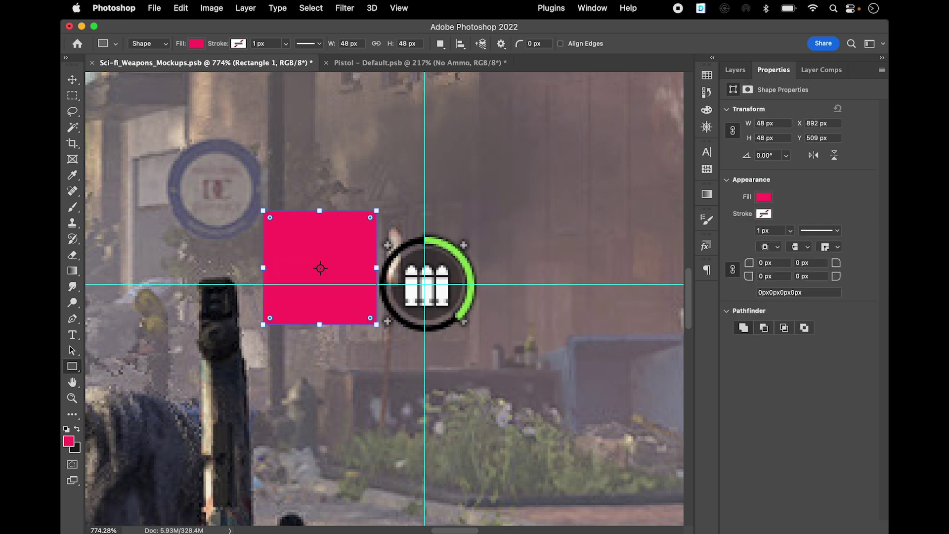
Centre the square on the guide intersection and convert Rectangle 1 to a smart object
key(v)
drag(339, 256, 440, 267)
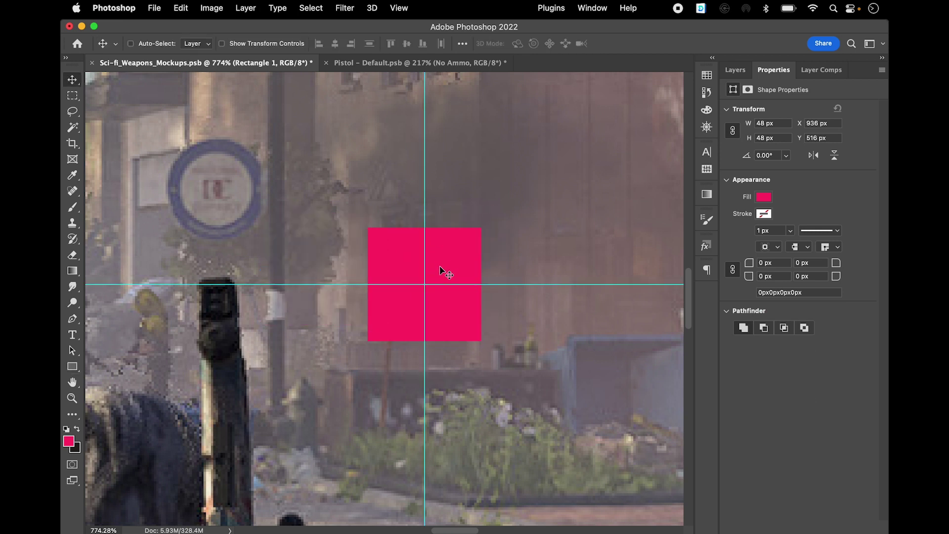
click(732, 71)
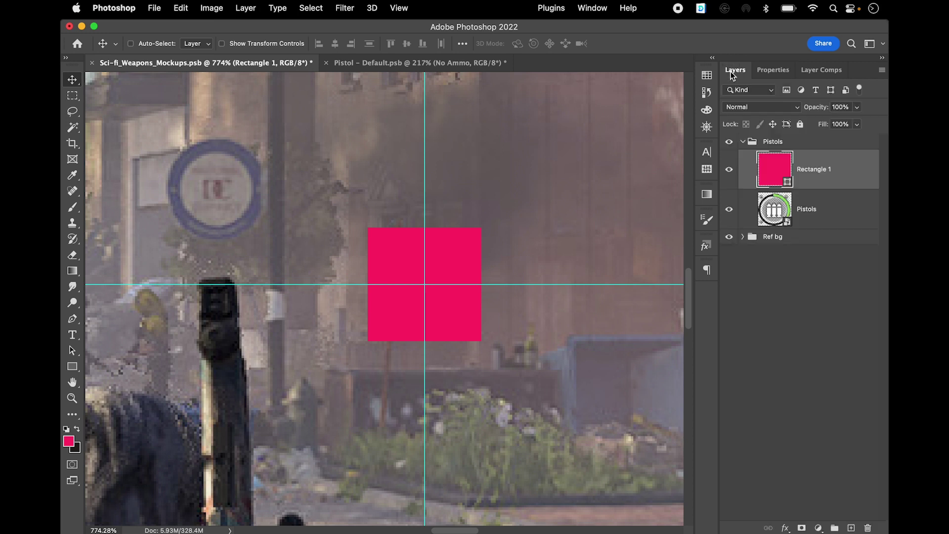
right_click(846, 174)
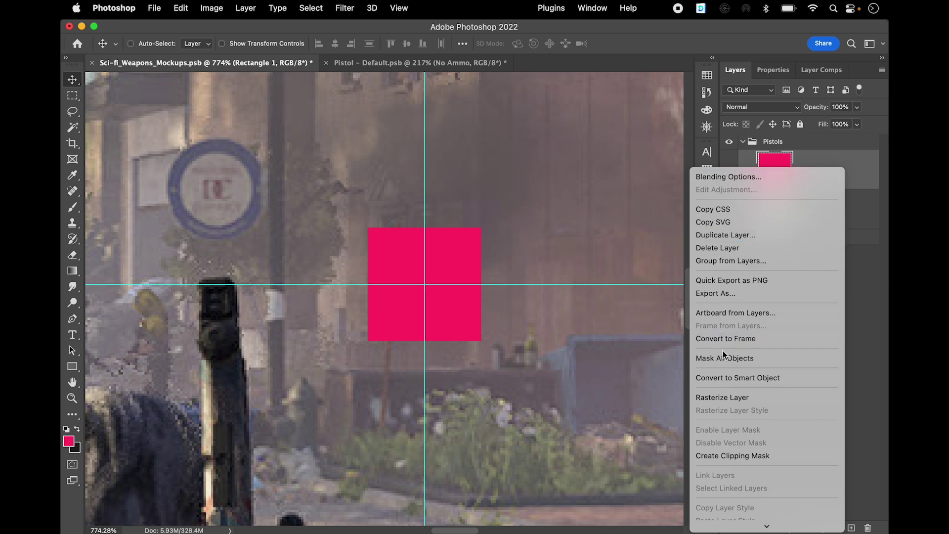
click(733, 379)
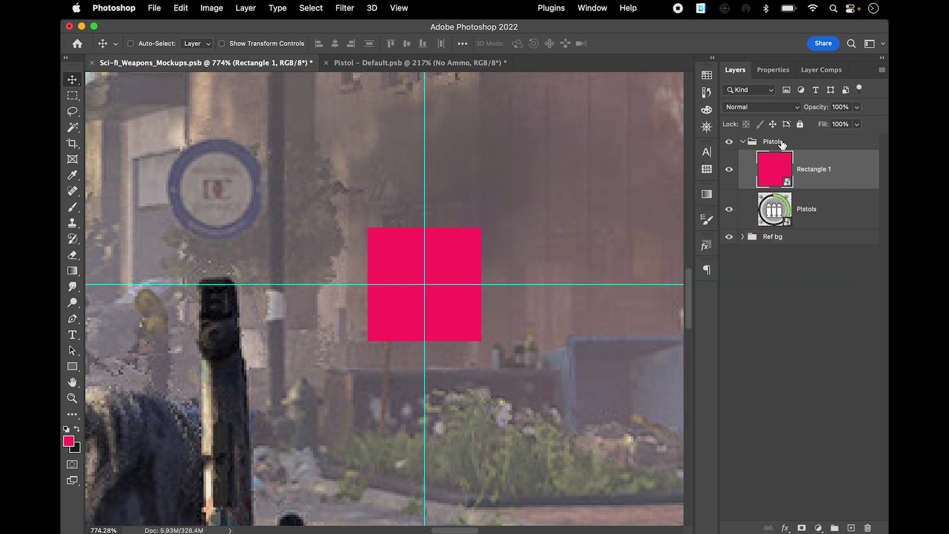
Open Rectangle 1's contents and draw an artboard around the pink square
double_click(773, 172)
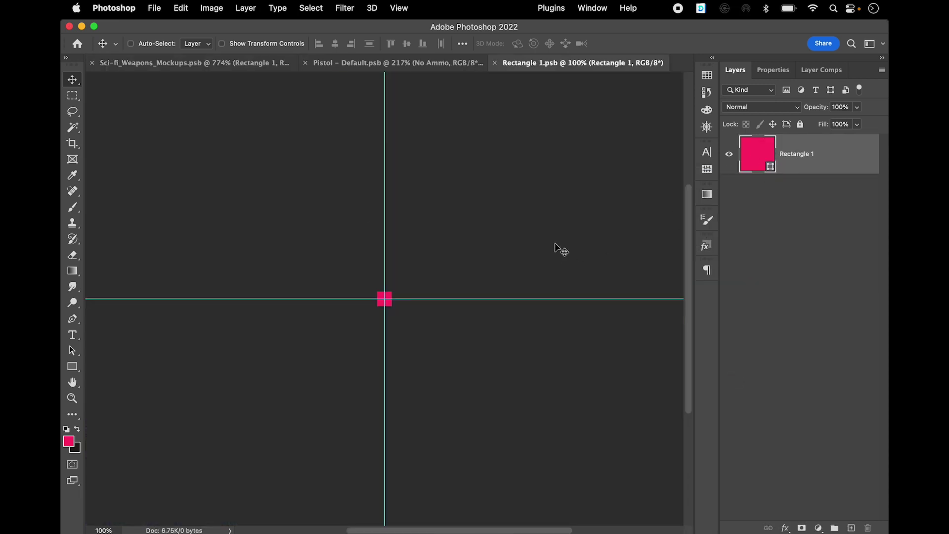
click(81, 84)
click(125, 87)
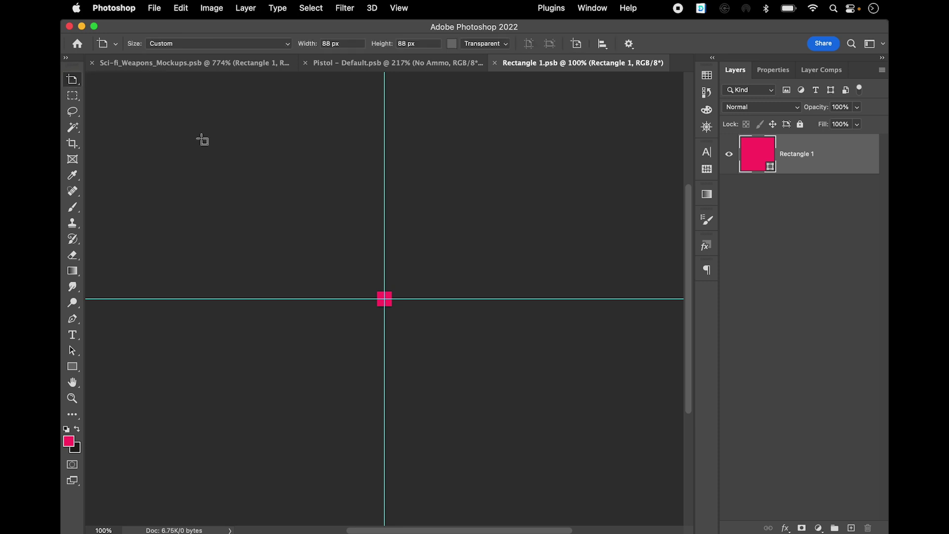
scroll(387, 302, up, 3)
scroll(387, 301, up, 5)
drag(312, 250, 462, 399)
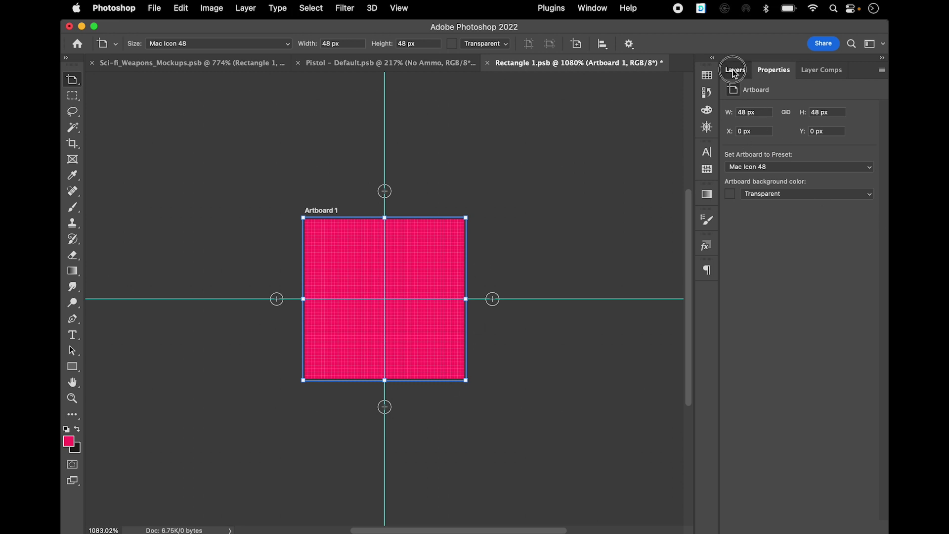
Rename Artboard 1 to 'default'
click(733, 69)
double_click(772, 142)
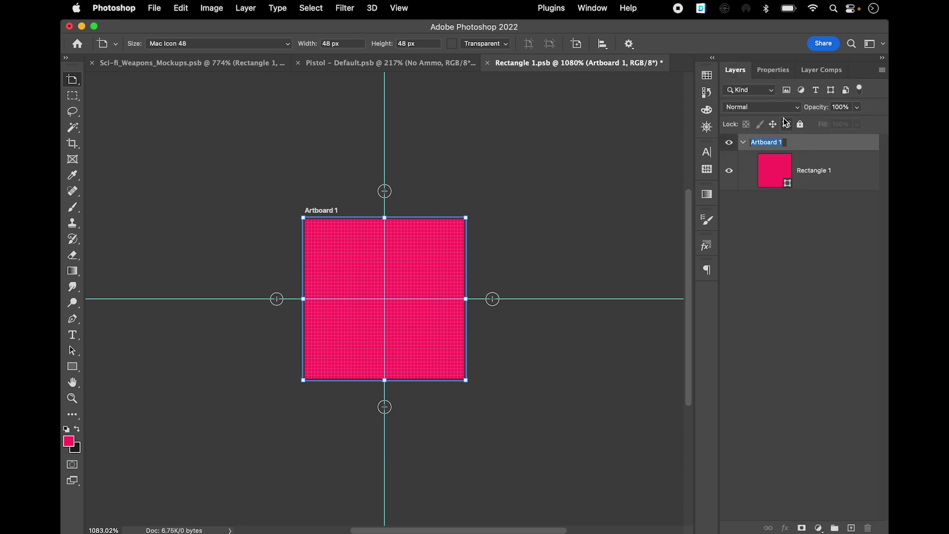
text(default)
key(Return)
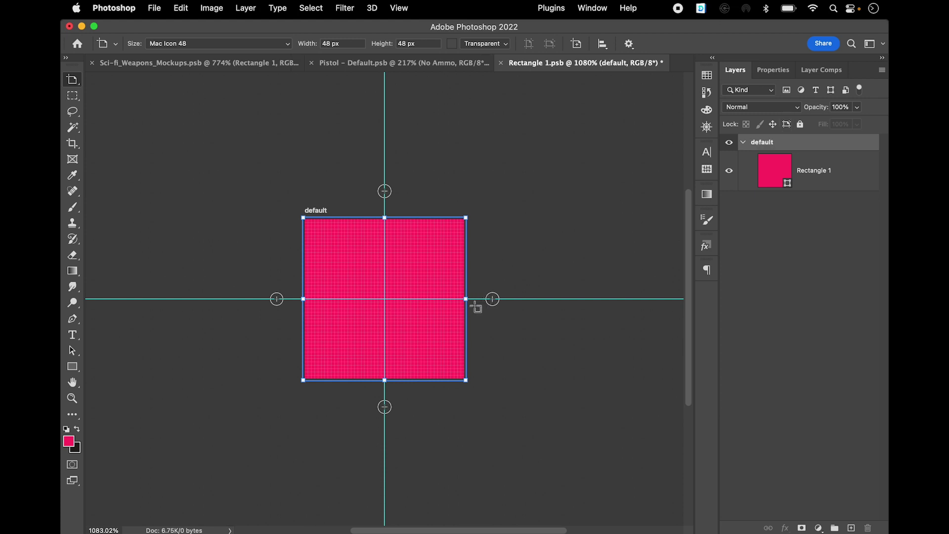
Duplicate the default artboard as 'ads', recolour its square magenta, and place it beside default
alt+click(493, 298)
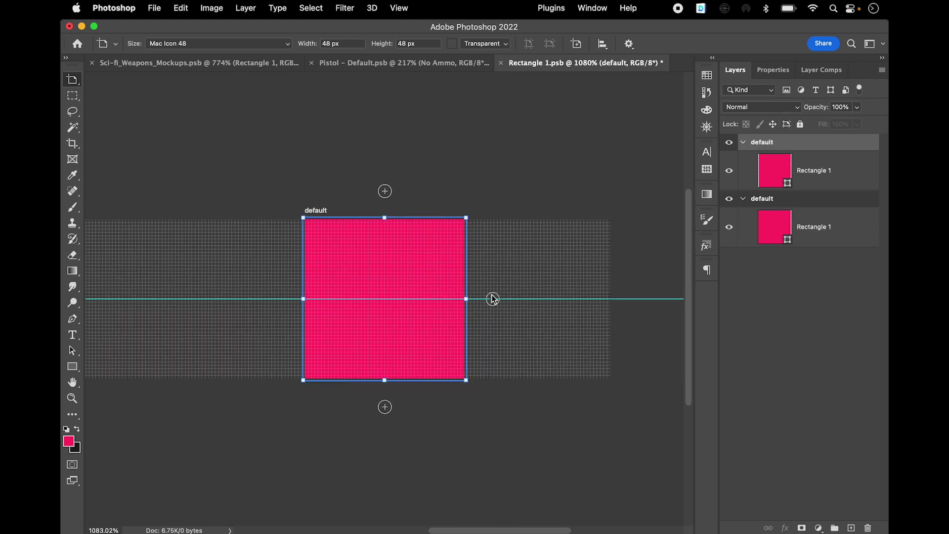
double_click(769, 144)
text(ads)
key(Return)
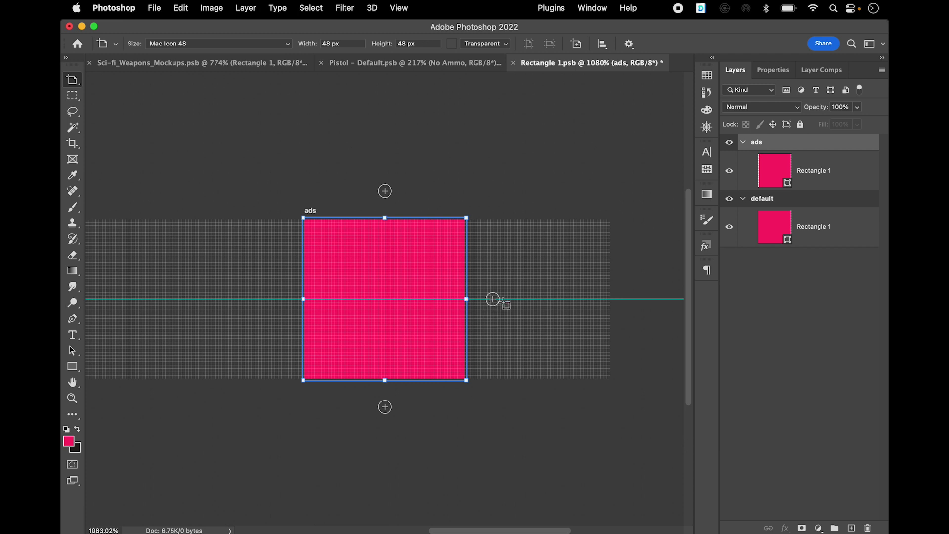
scroll(329, 205, down, 3)
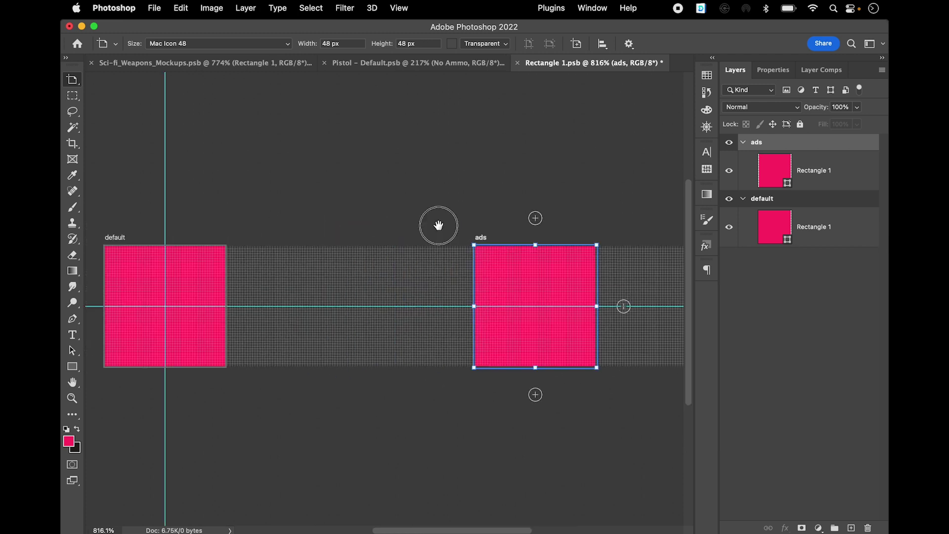
scroll(438, 222, left, 5)
double_click(776, 170)
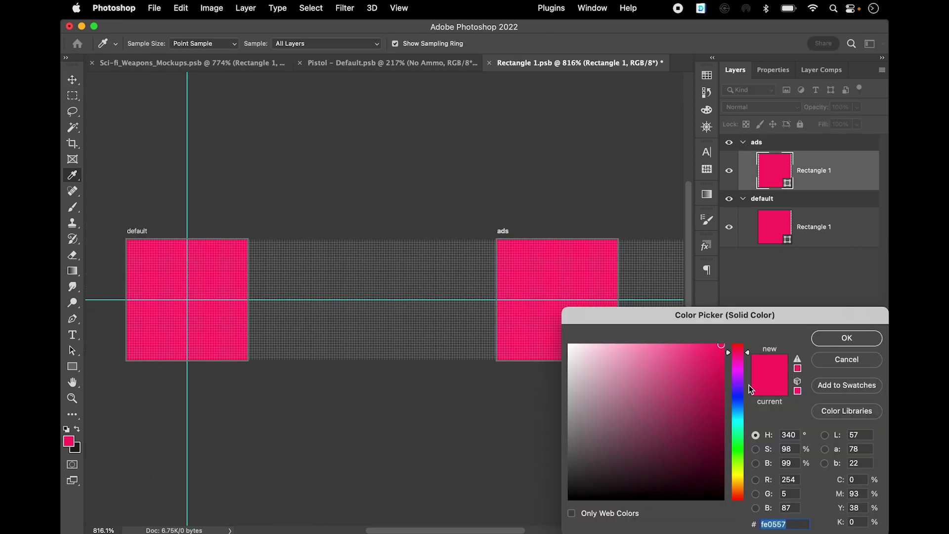
click(738, 369)
click(816, 345)
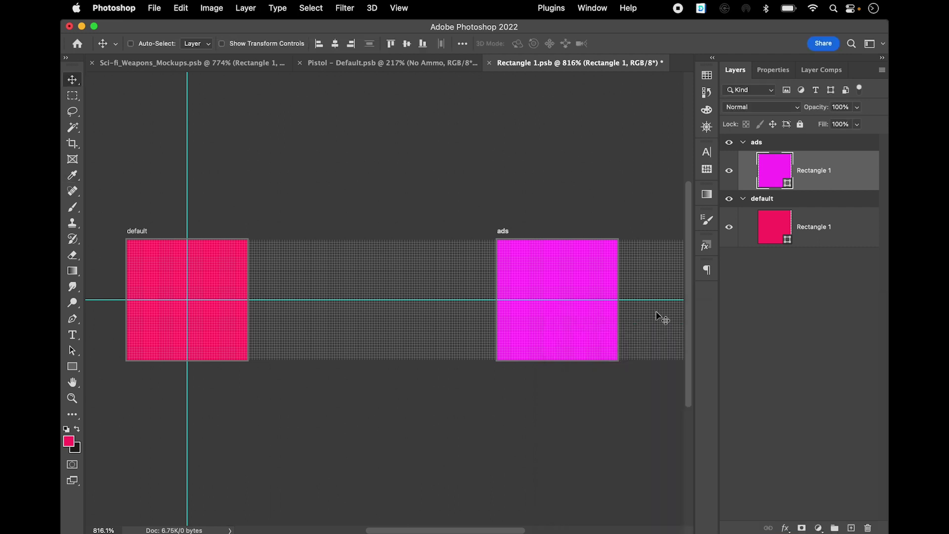
drag(503, 230, 269, 221)
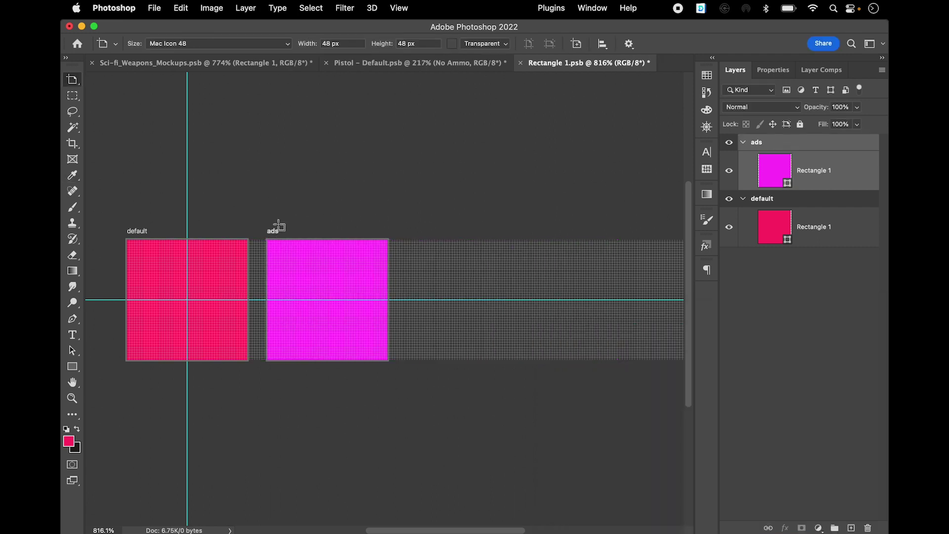
Duplicate ads into a 'Reload' artboard to its right and recolour its square green
click(780, 146)
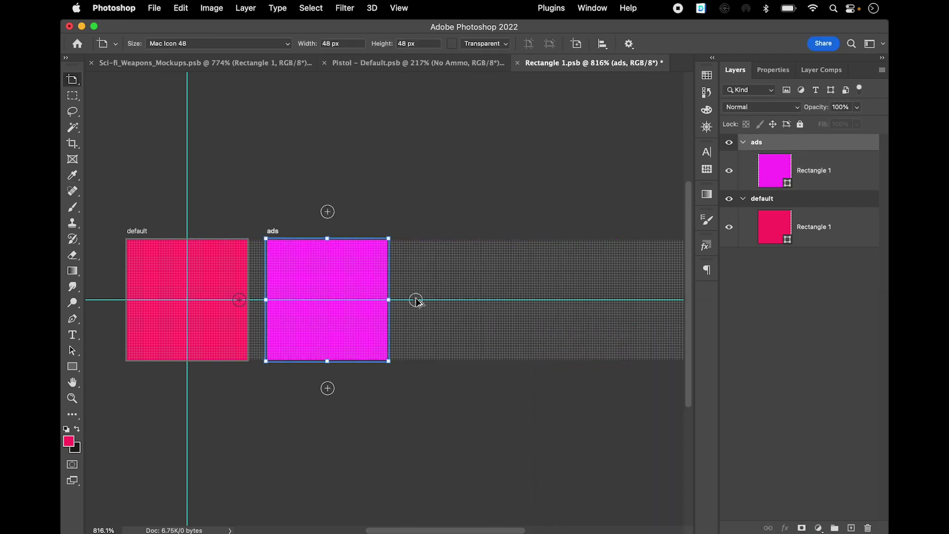
key(ctrl+j)
drag(372, 253, 289, 231)
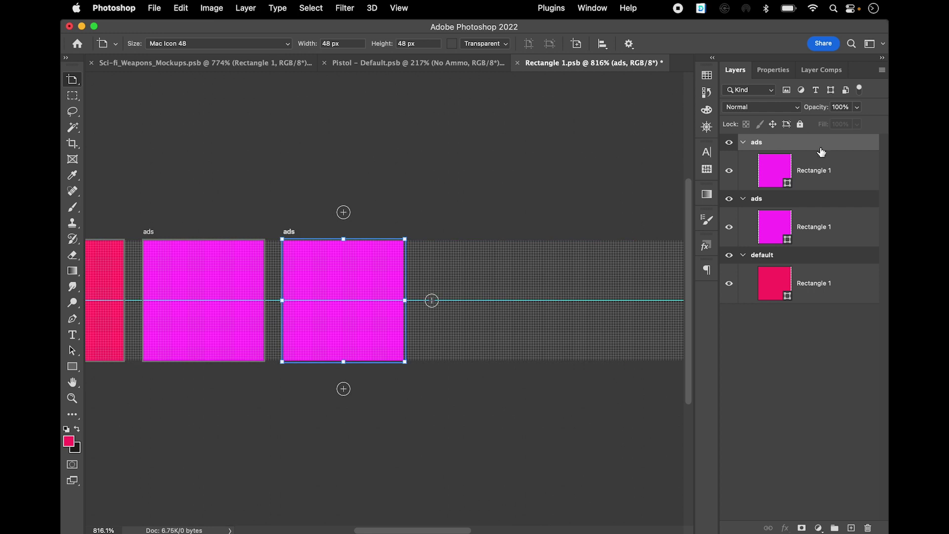
double_click(757, 143)
text(load)
key(Return)
double_click(784, 179)
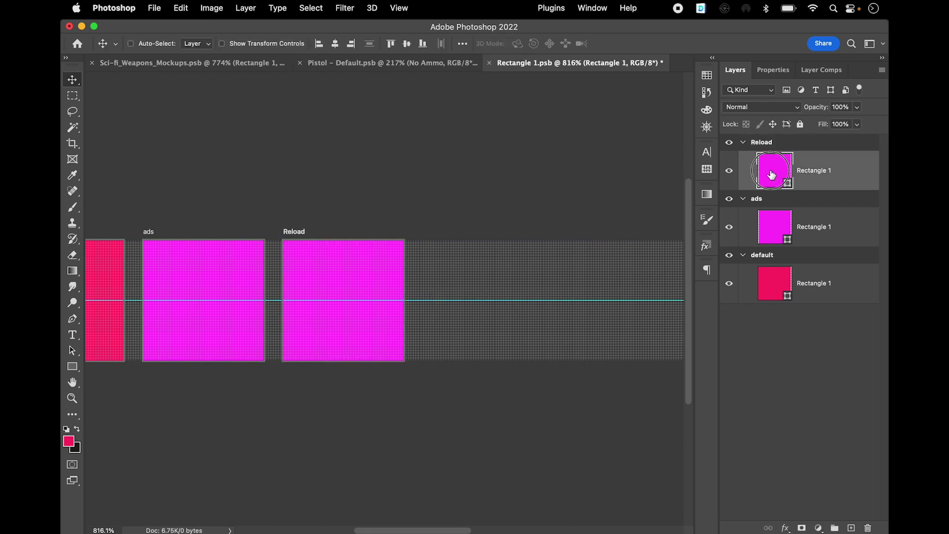
click(739, 448)
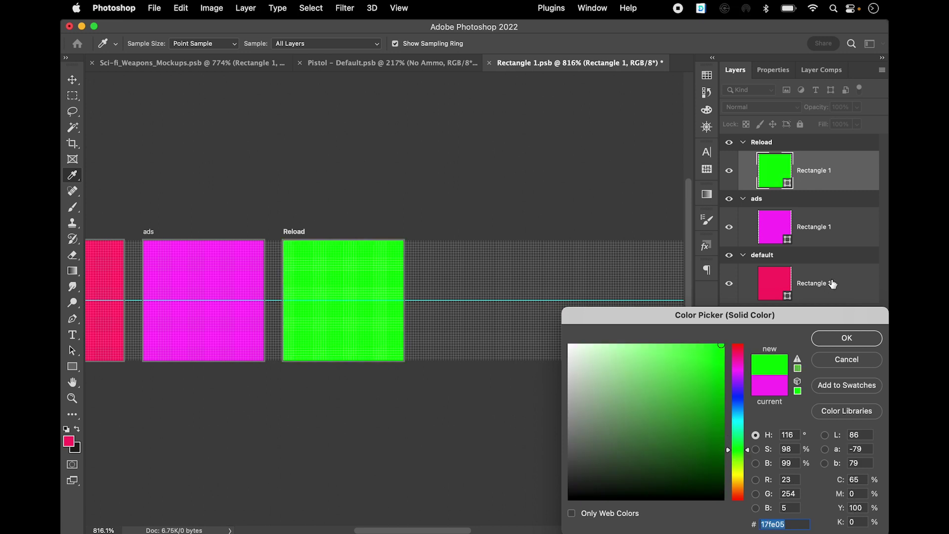
click(825, 337)
Centre the three artboards in view and save Rectangle 1.psb
scroll(361, 170, down, 2)
drag(291, 149, 429, 142)
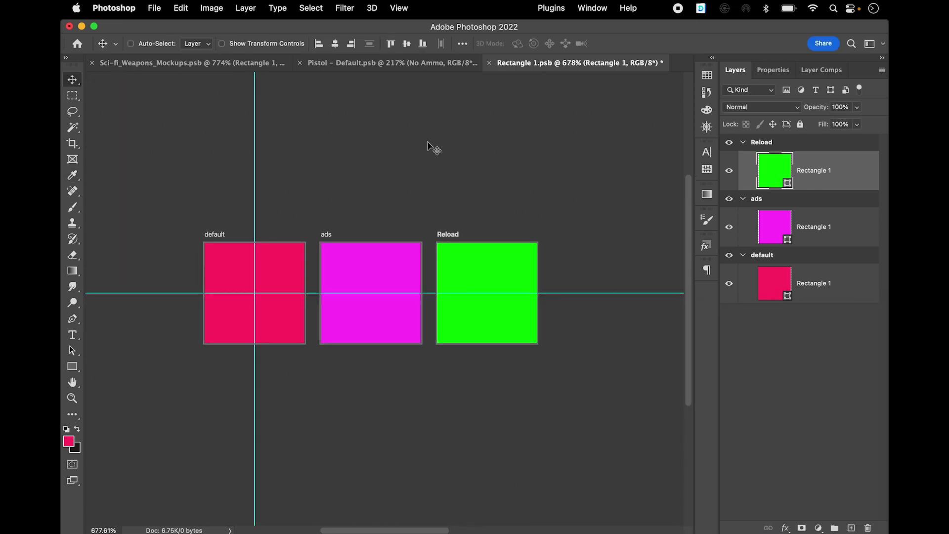
key(super+s)
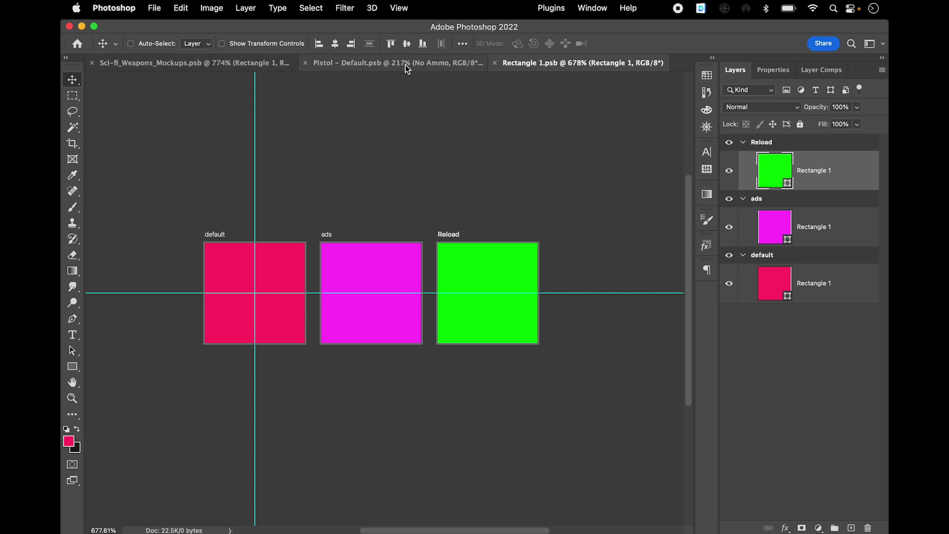
Hide the Reload and ads artboards, save, and check the mockup's square
click(176, 63)
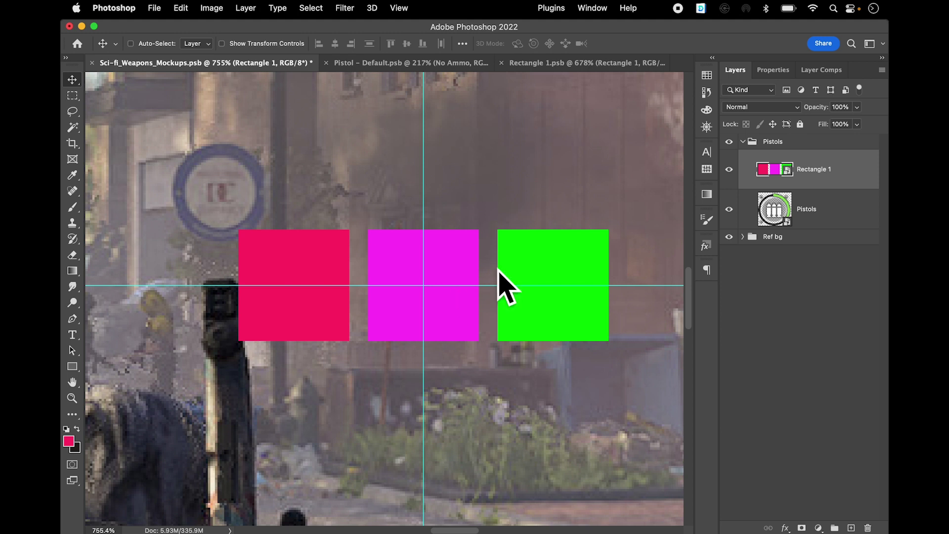
click(556, 63)
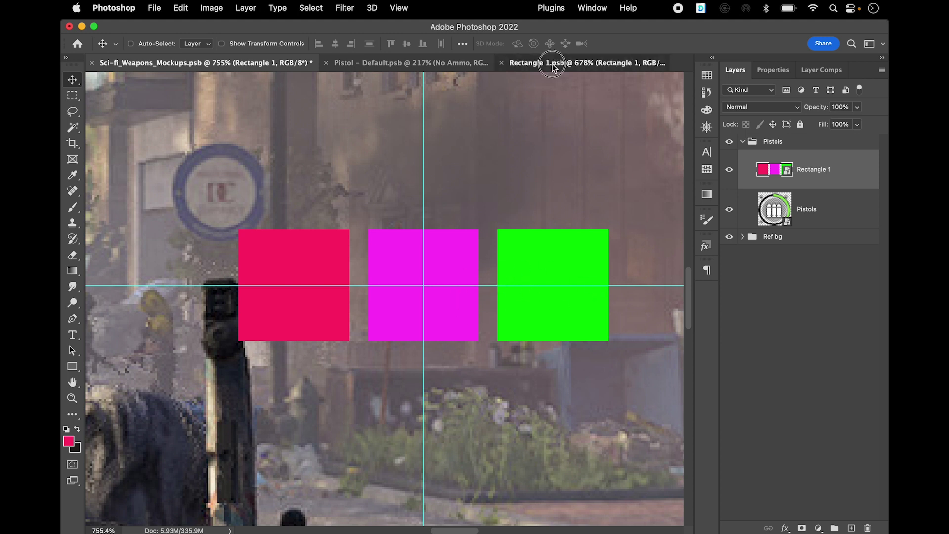
click(744, 143)
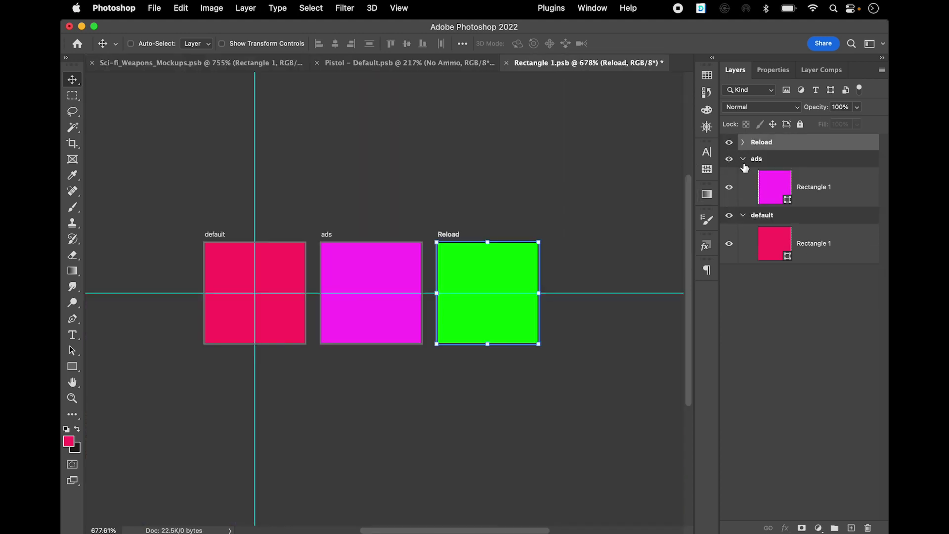
click(743, 159)
alt+click(729, 175)
key(super+s)
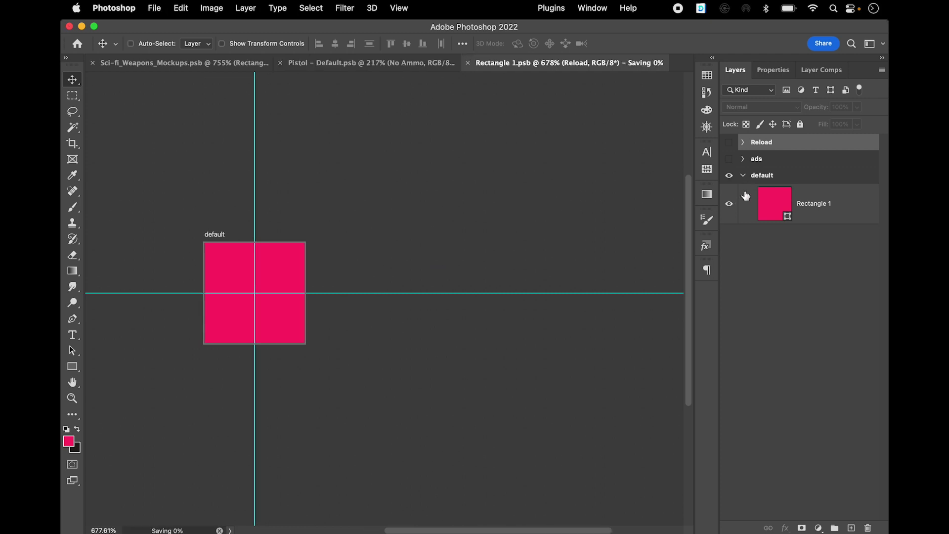
click(177, 62)
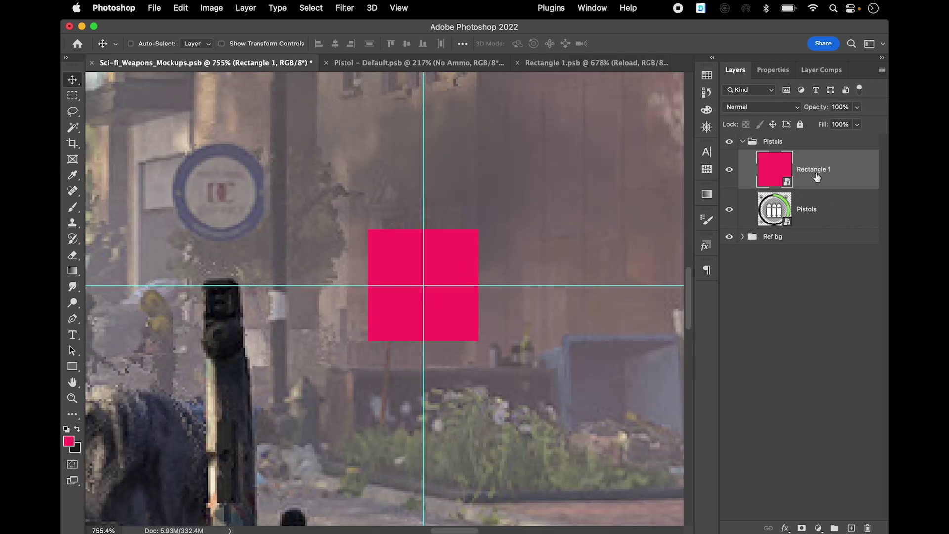
Show Reload and hide default, save, then select the Pistols group in the mockup
click(562, 63)
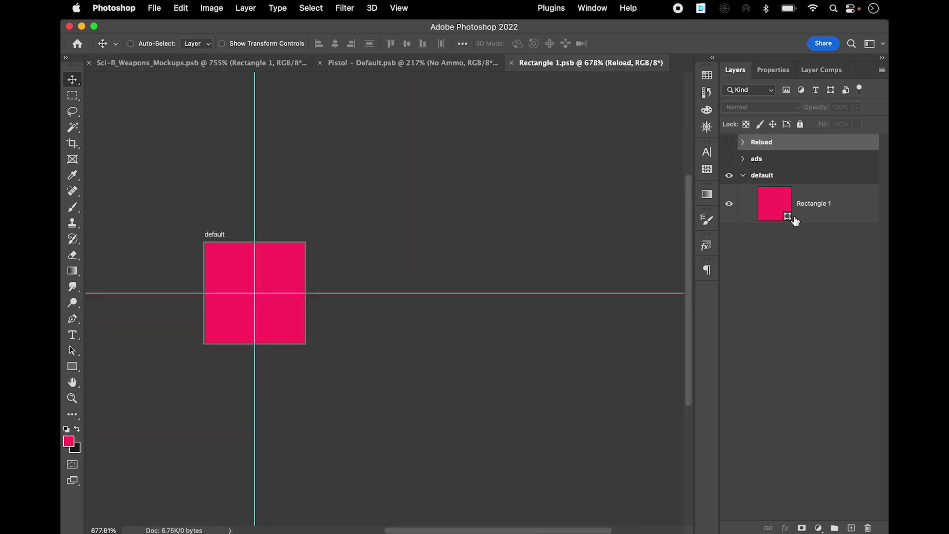
click(729, 142)
click(729, 176)
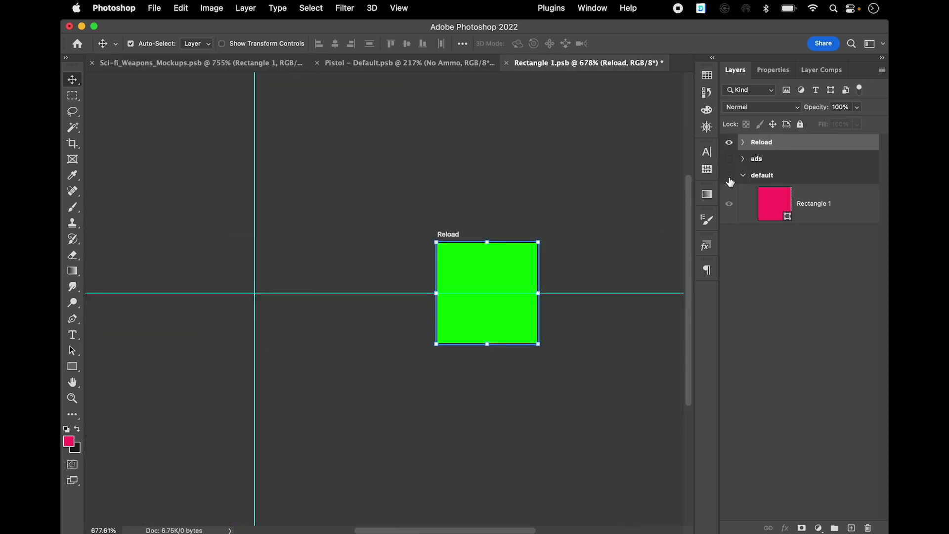
key(super)
key(super+s)
click(176, 64)
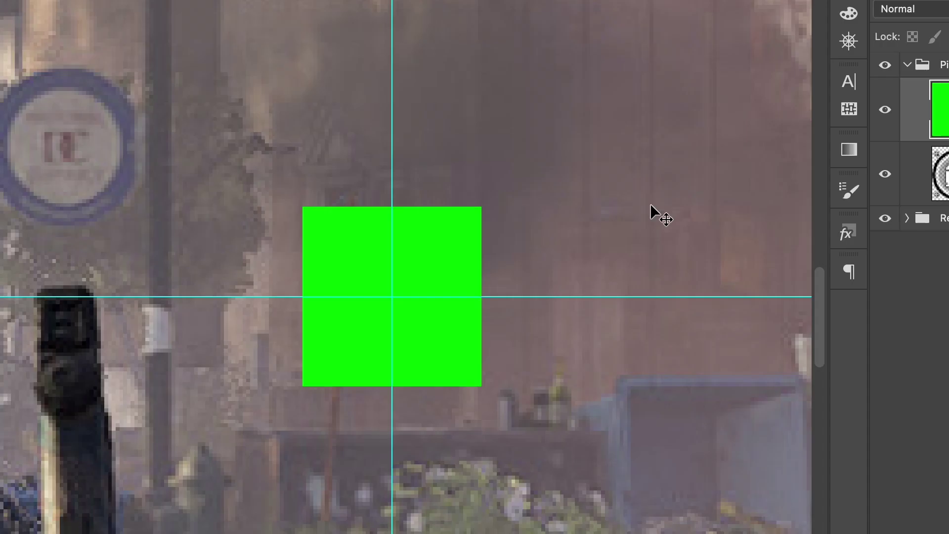
click(907, 72)
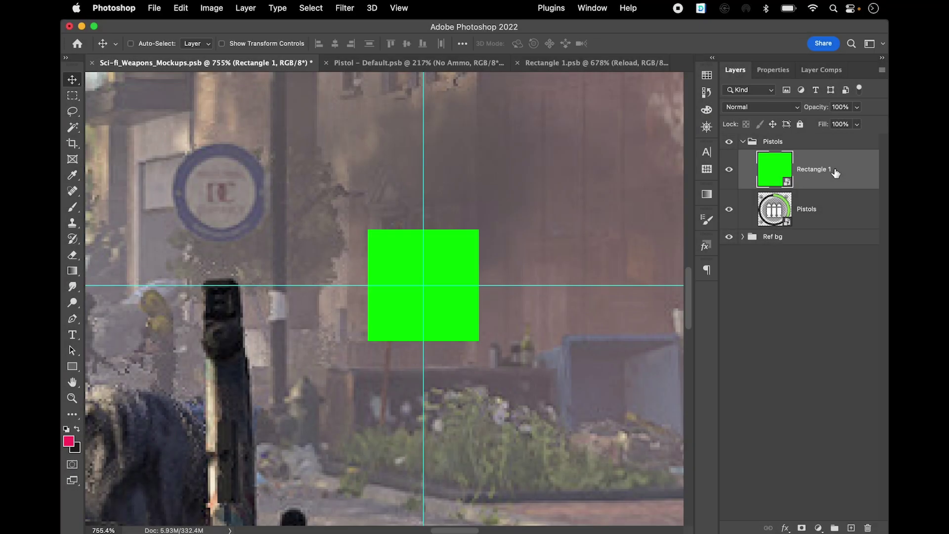
Reopen the Rectangle 1 smart object and toggle the ads and default artboards on
double_click(778, 172)
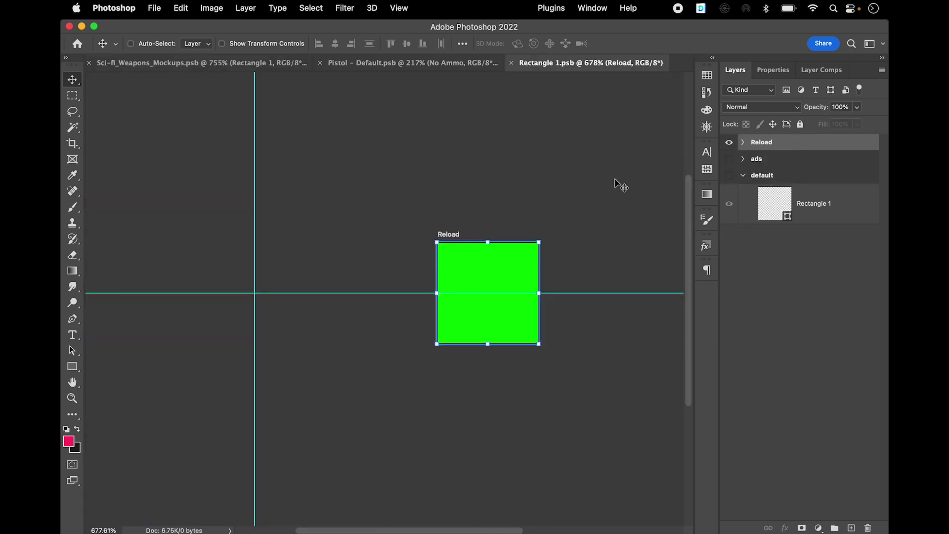
drag(615, 216, 521, 148)
click(729, 159)
click(729, 175)
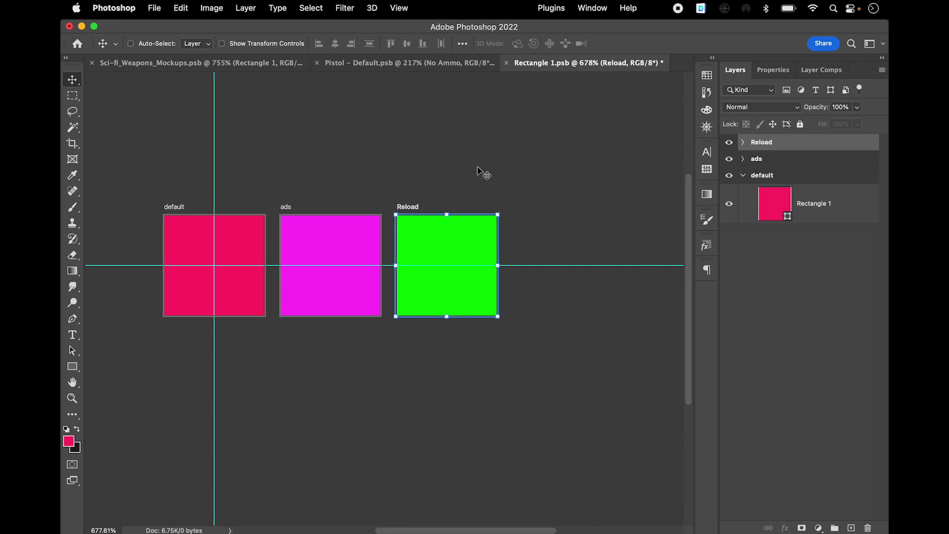
Float the Layer Comps panel over the canvas, then hide the Reload and ads artboards
click(814, 72)
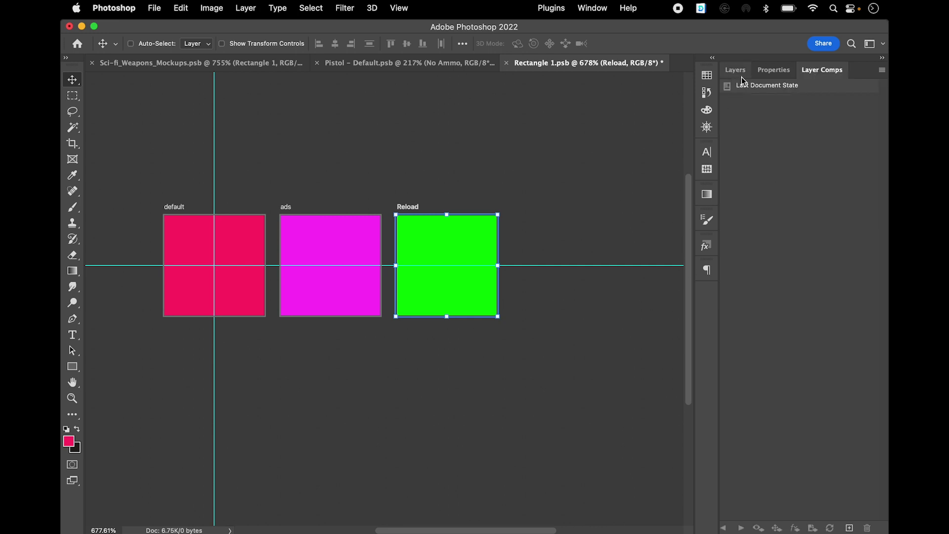
drag(822, 69, 541, 107)
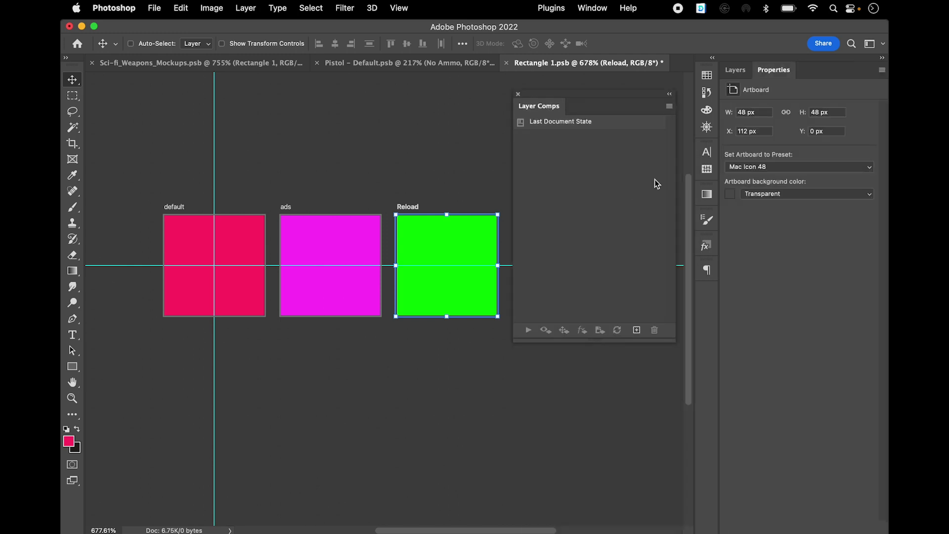
click(736, 70)
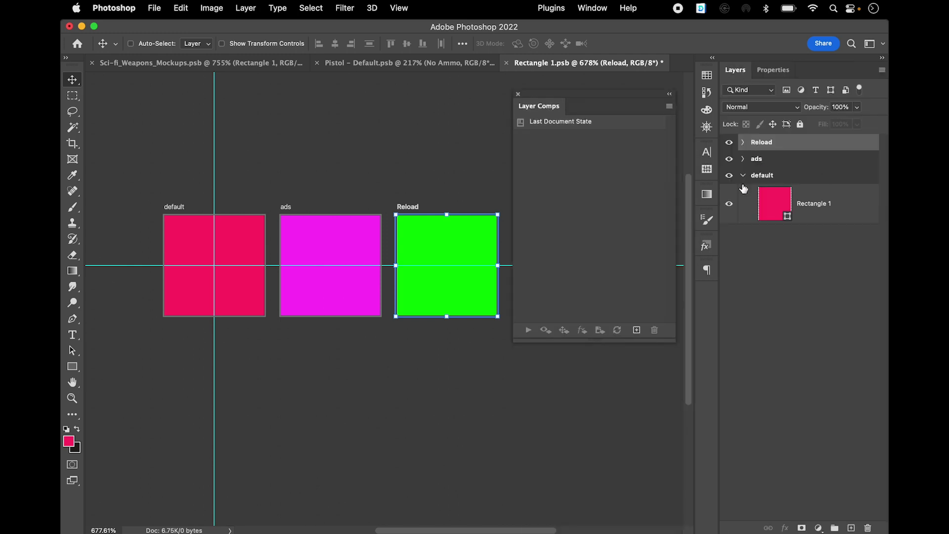
click(728, 142)
click(729, 158)
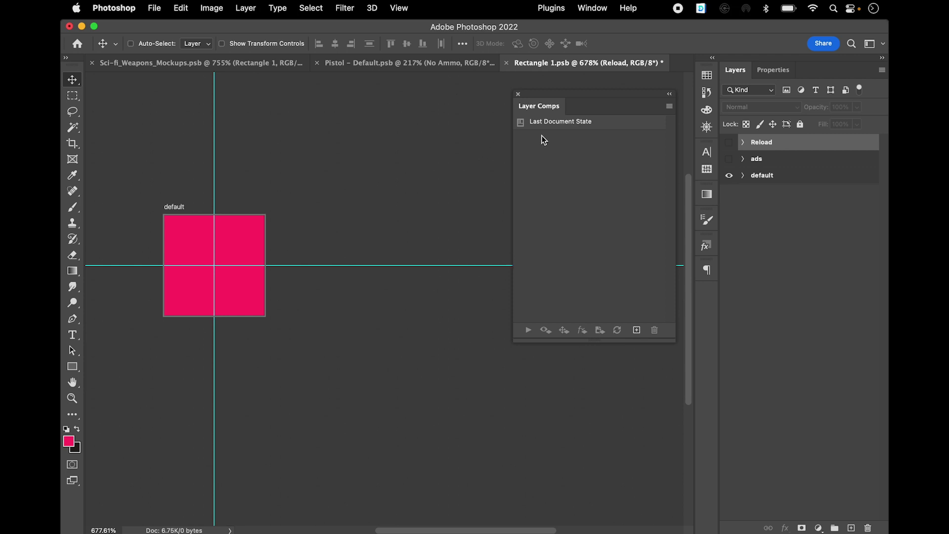
Save the default-only view as layer comp 'default -red'
click(637, 330)
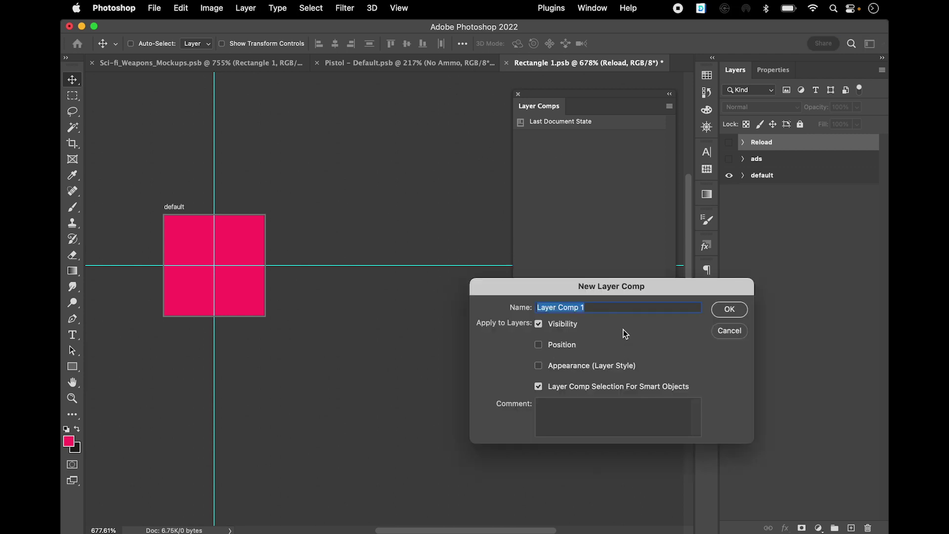
text(default -red)
key(Return)
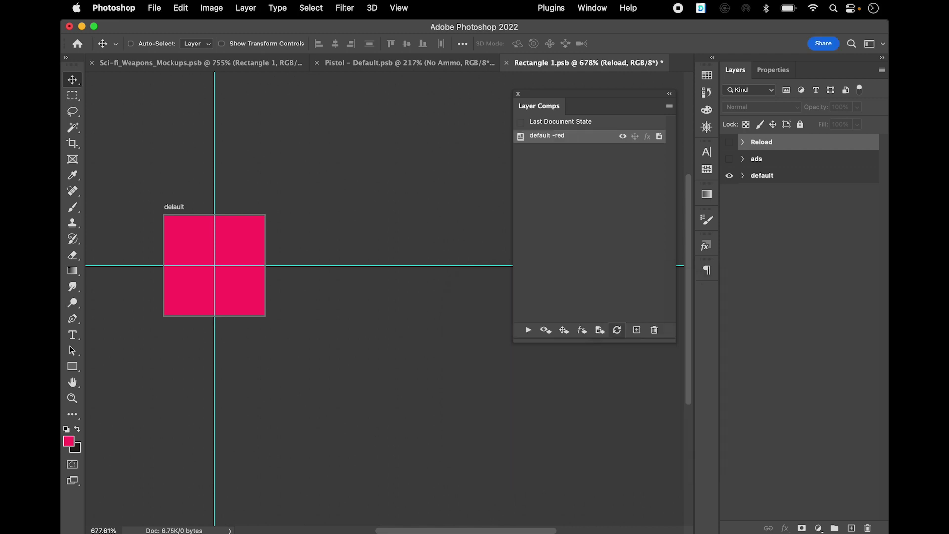
Show only the ads artboard and save it as layer comp 'ads -pink'
click(729, 159)
click(729, 175)
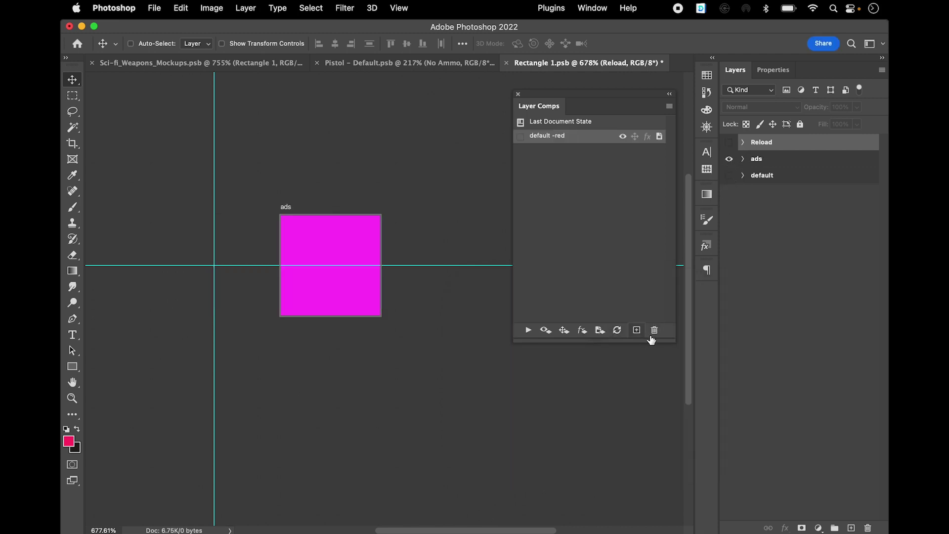
click(636, 330)
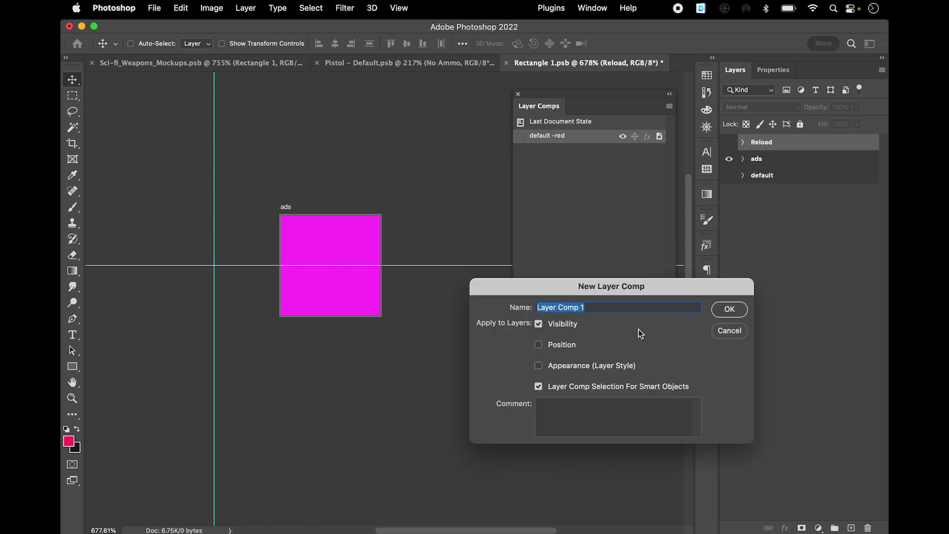
text(ads -pink)
key(Return)
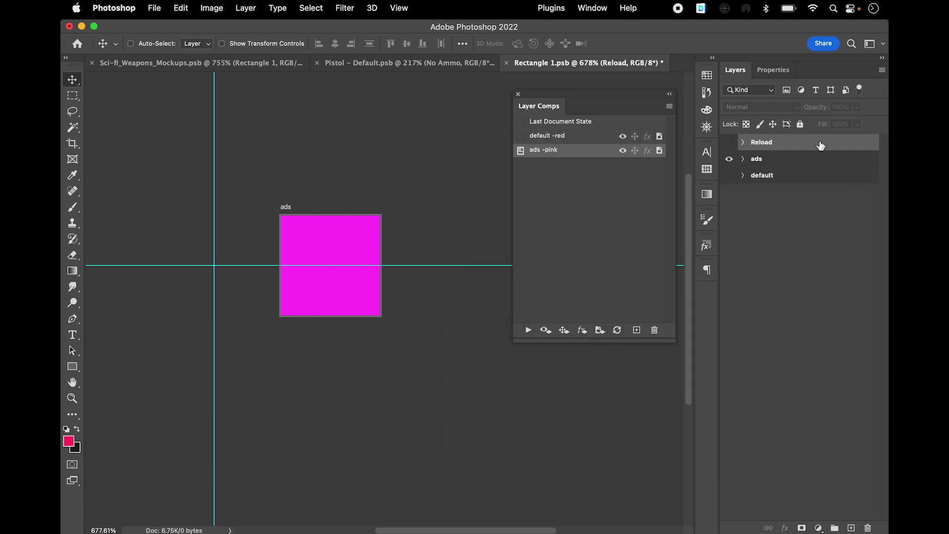
Show only the Reload artboard and save it as layer comp 'reload -green'
click(728, 142)
click(729, 158)
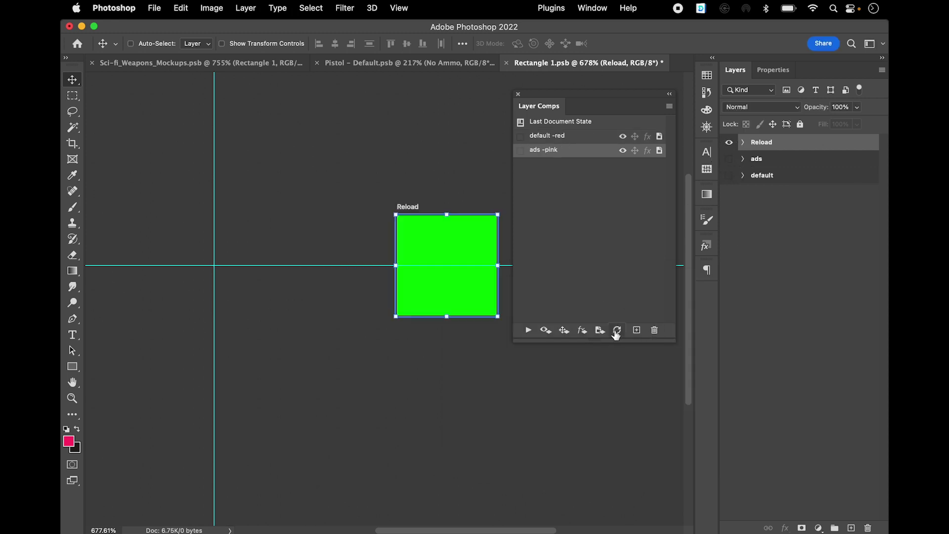
click(641, 330)
text(reload -green)
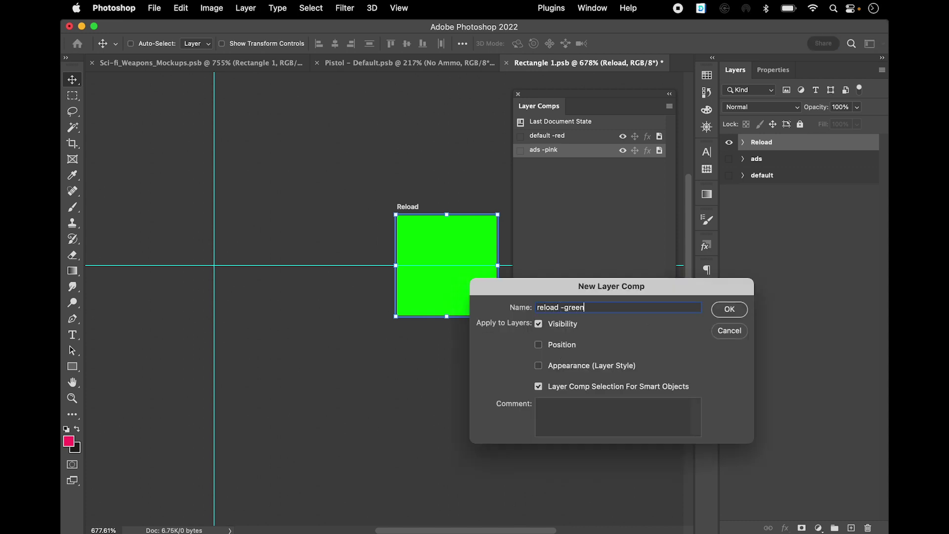
key(Return)
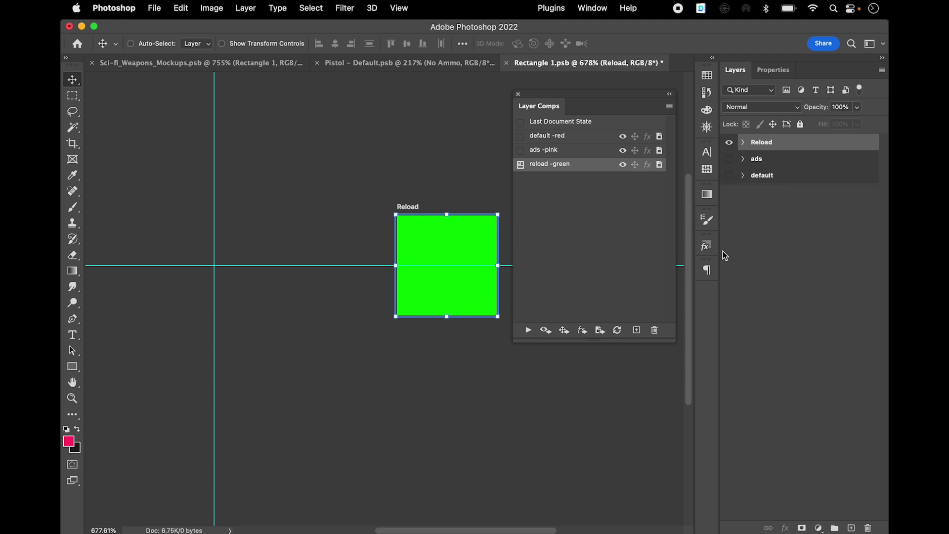
Turn all three artboards back on, save the smart object, and return to the mockup
click(795, 247)
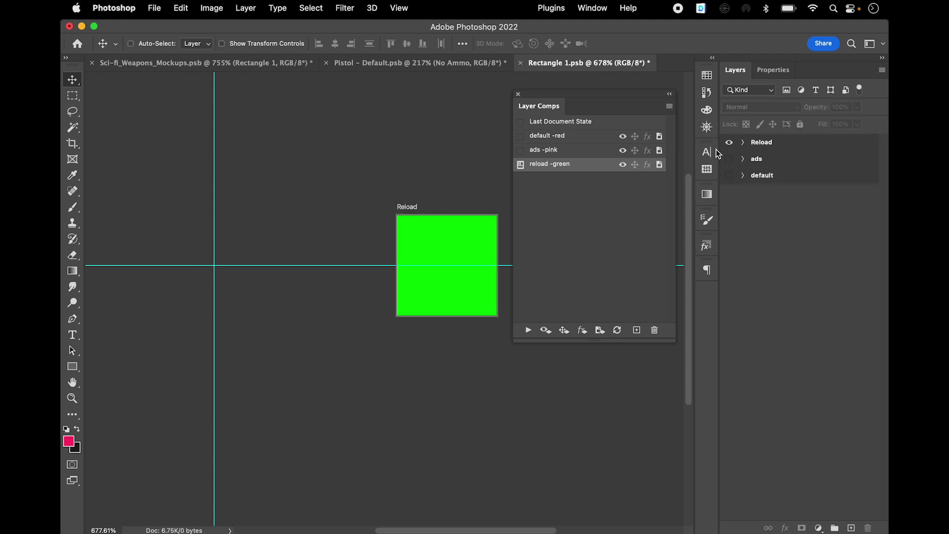
click(730, 142)
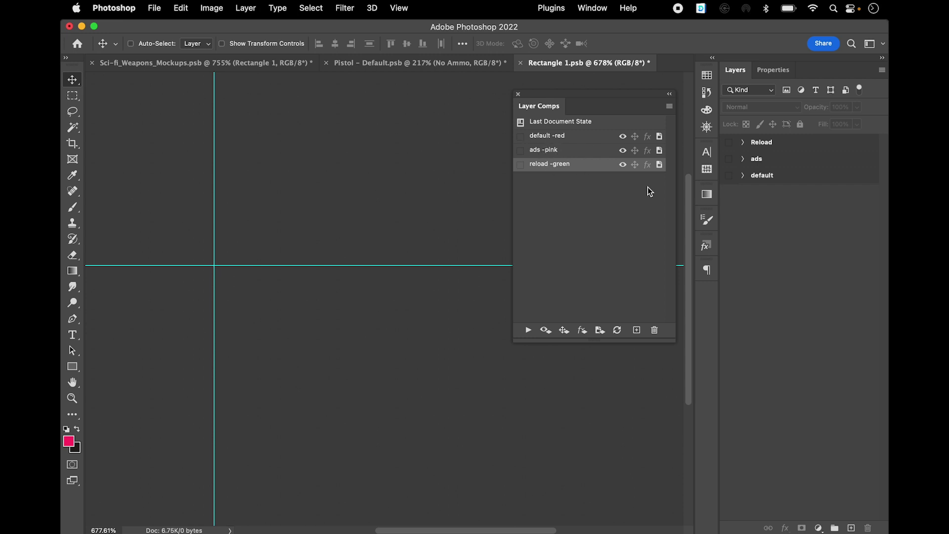
click(729, 175)
click(729, 159)
click(729, 142)
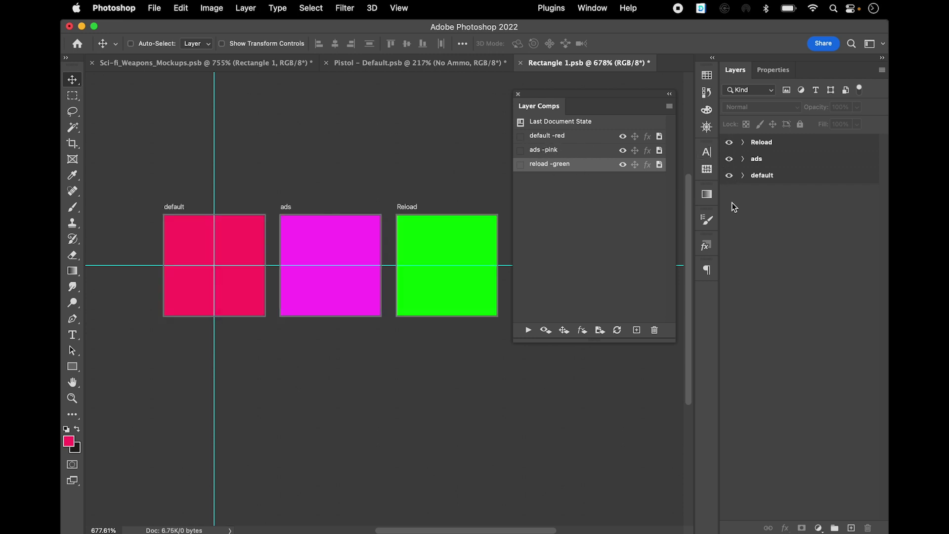
key(super+s)
click(247, 64)
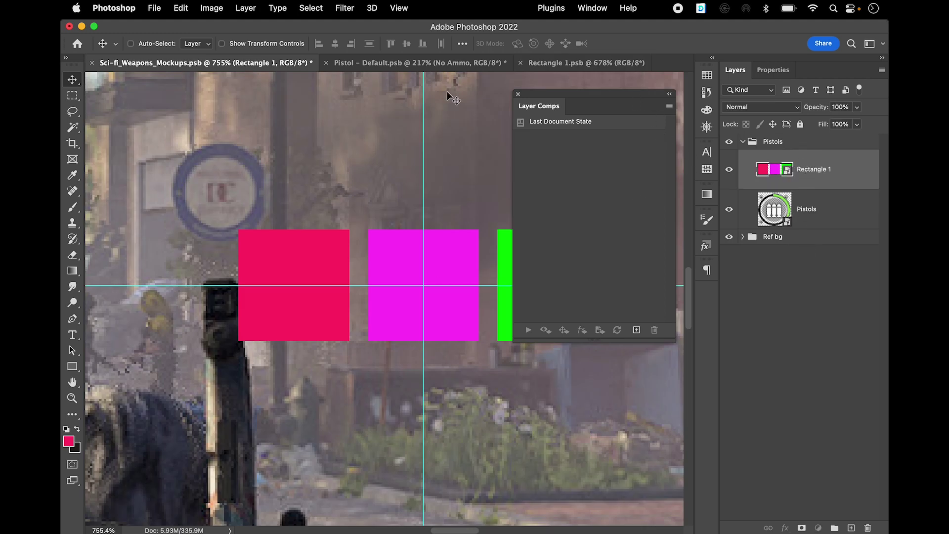
Cycle the mockup's reticle through default -red, ads -pink, then reload -green comps, and go back to Rectangle 1.psb
click(515, 95)
click(774, 72)
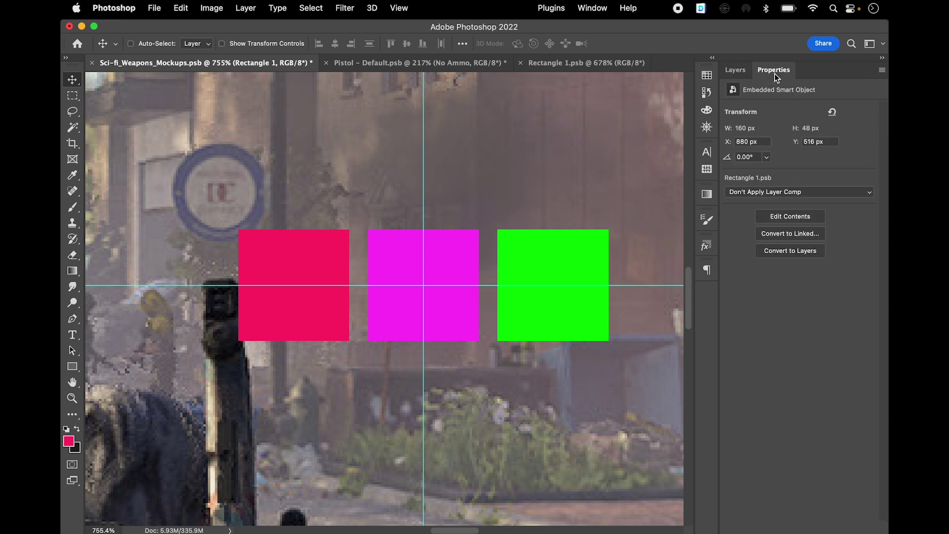
click(802, 196)
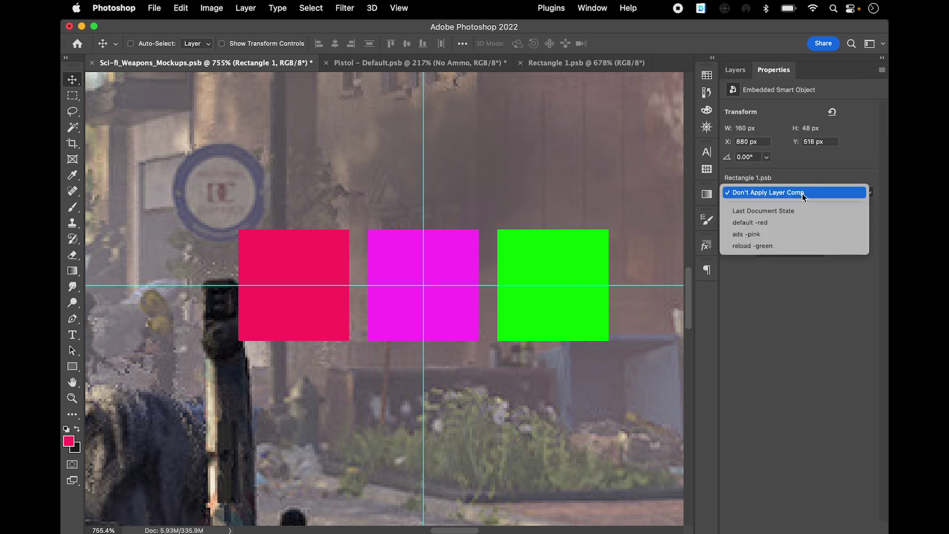
click(771, 223)
click(761, 190)
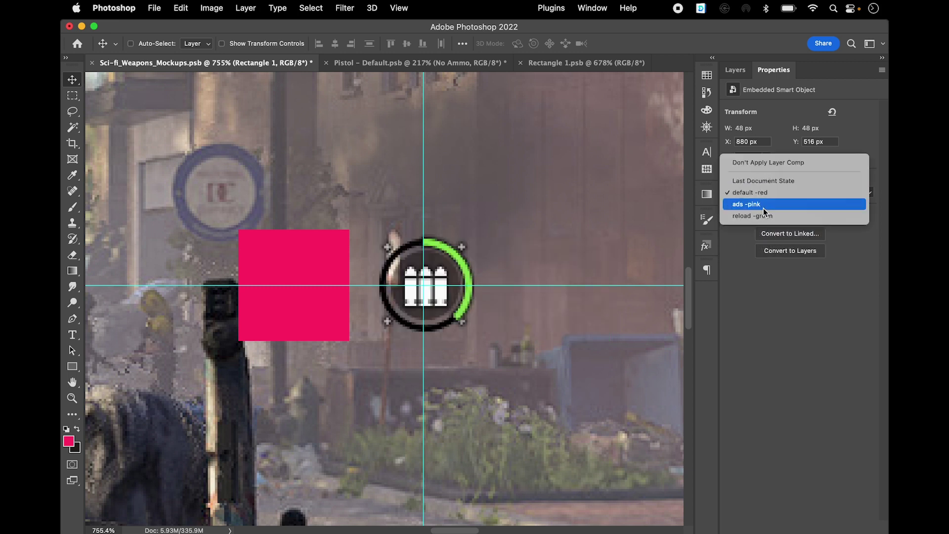
click(763, 205)
click(766, 196)
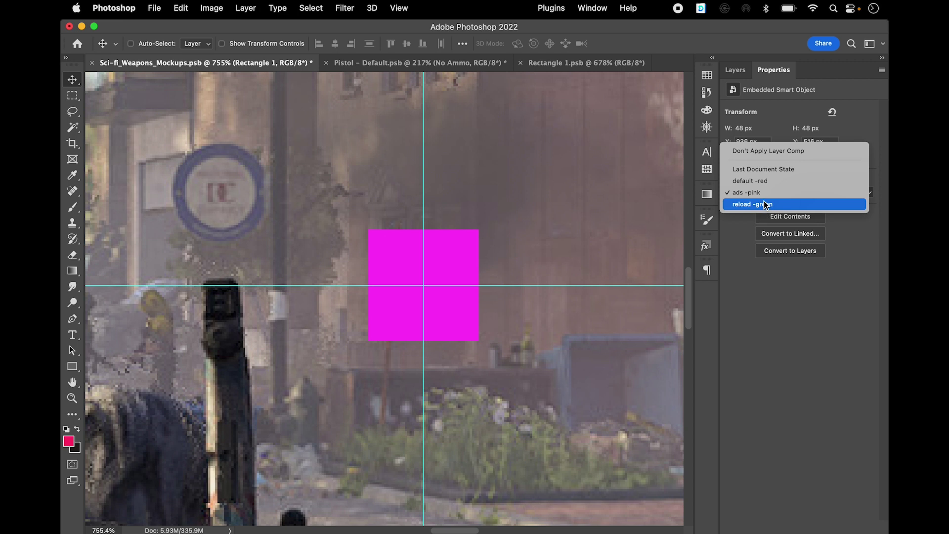
click(768, 204)
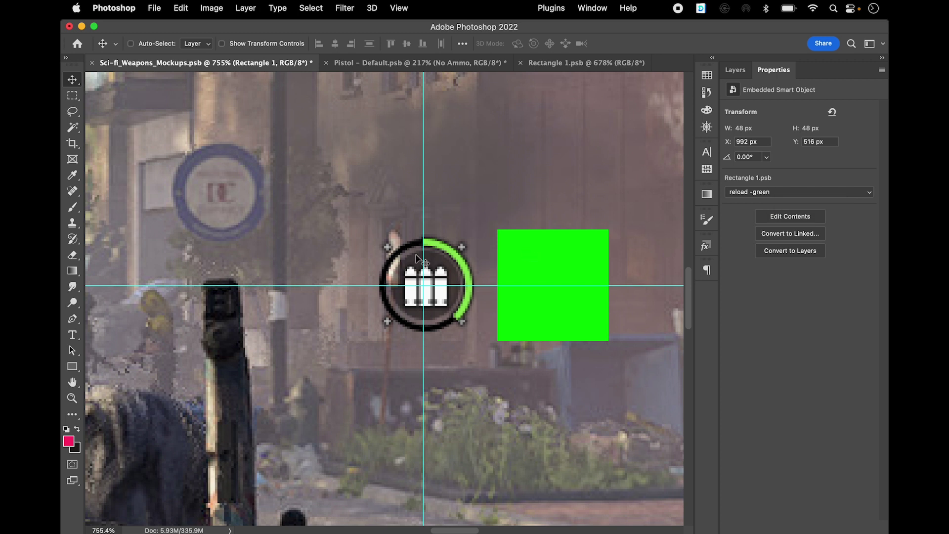
click(538, 62)
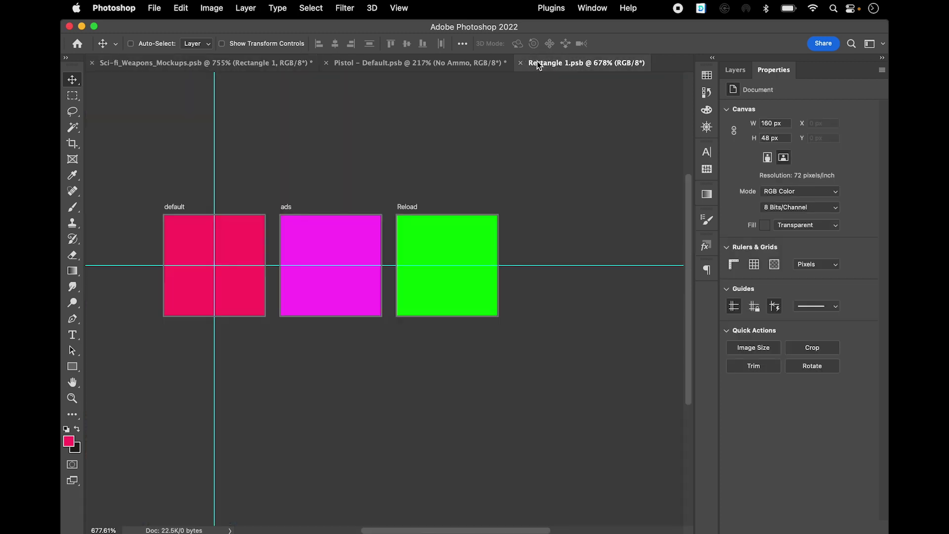
Delete the Reload and ads artboards, leaving only the default artboard
click(734, 69)
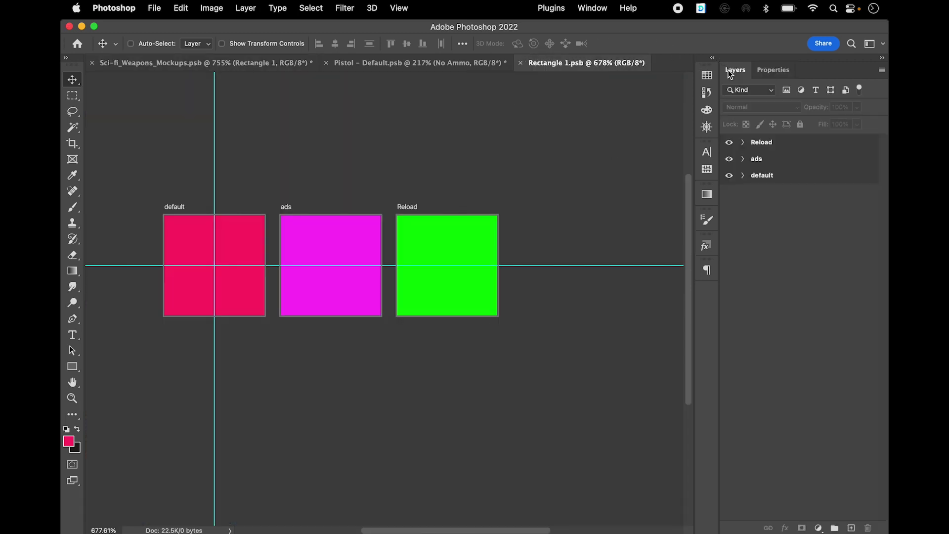
click(756, 141)
shift+click(766, 158)
key(Delete)
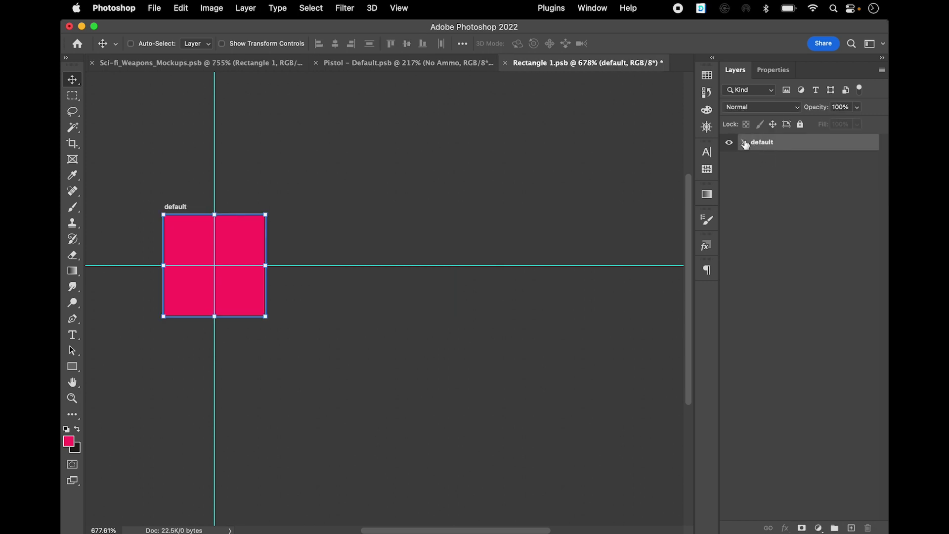
Duplicate Rectangle 1 inside the default artboard and rename the middle copy 'ads'
click(745, 143)
mouse_move(823, 170)
mouse_down()
mouse_move(839, 173)
mouse_move(835, 158)
mouse_up()
double_click(822, 250)
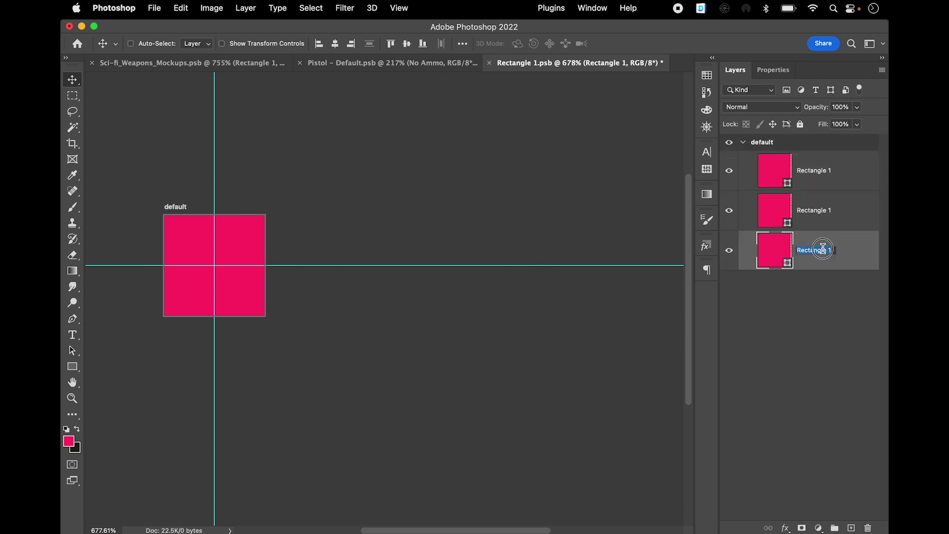
text(A)
double_click(815, 210)
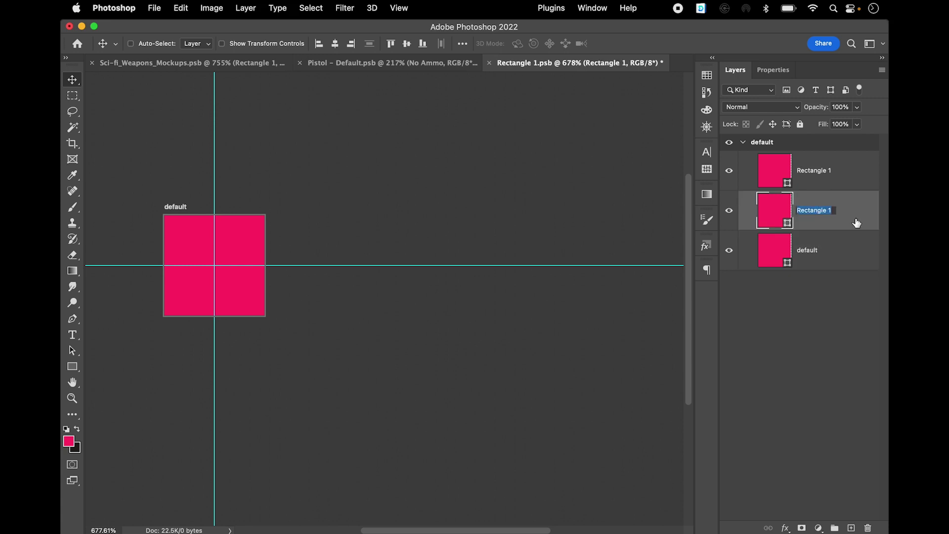
text(ads)
key(Return)
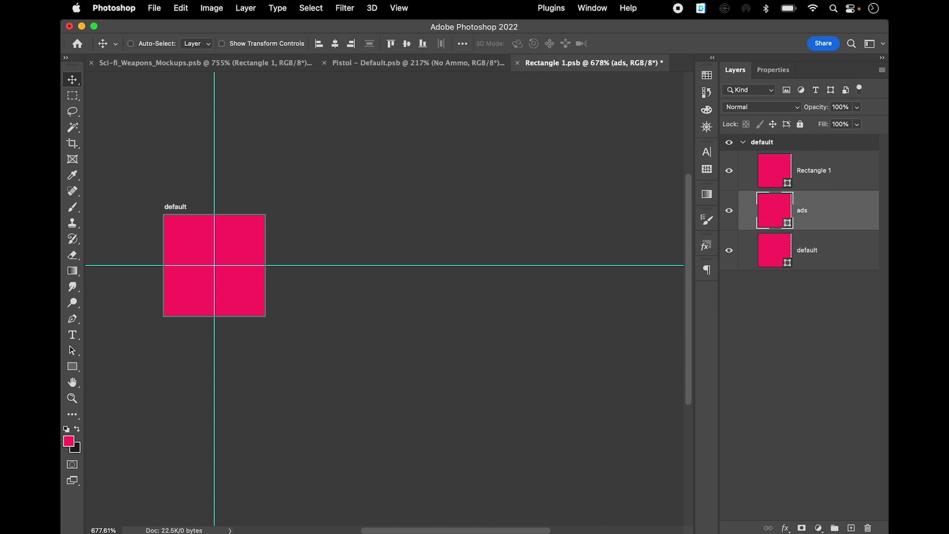
Fill the ads layer magenta and the top rectangle green, renaming it 'reload'
double_click(774, 210)
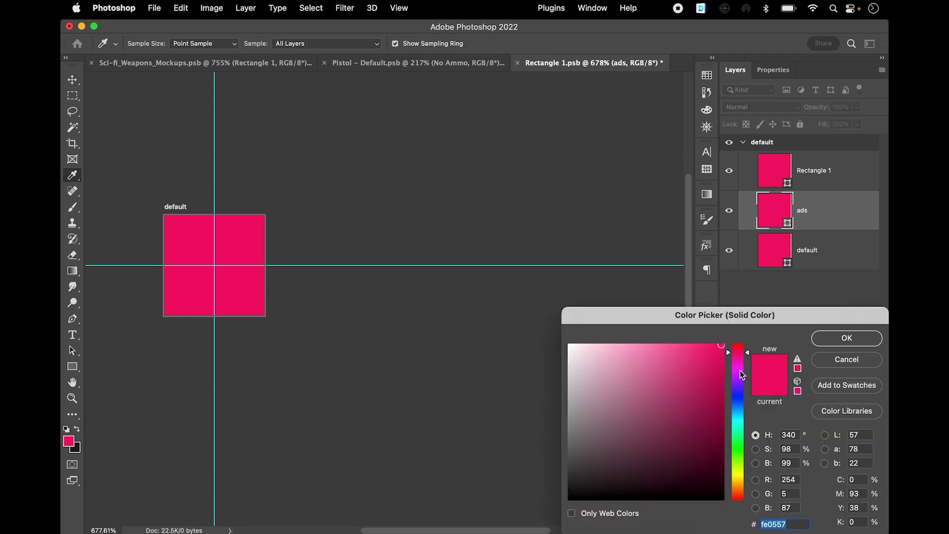
click(740, 370)
click(827, 342)
double_click(784, 165)
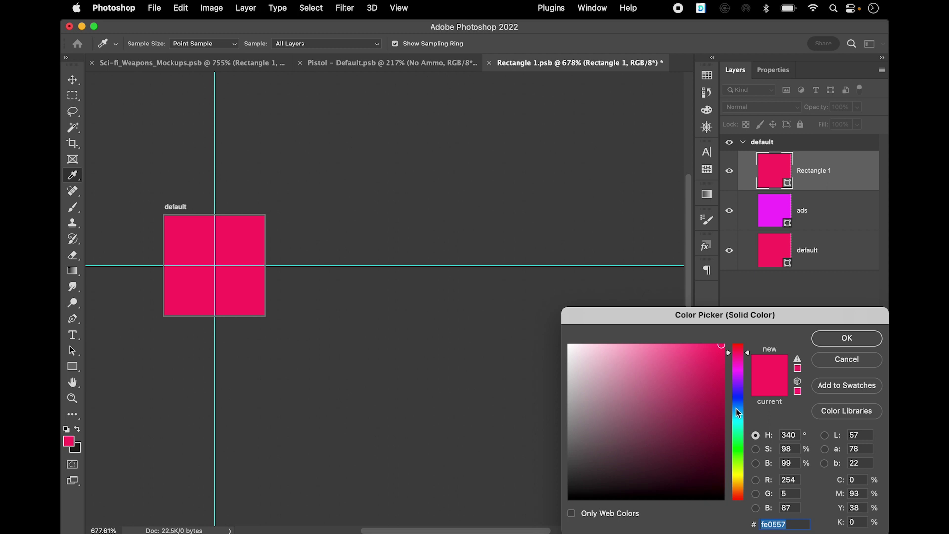
click(737, 449)
click(825, 338)
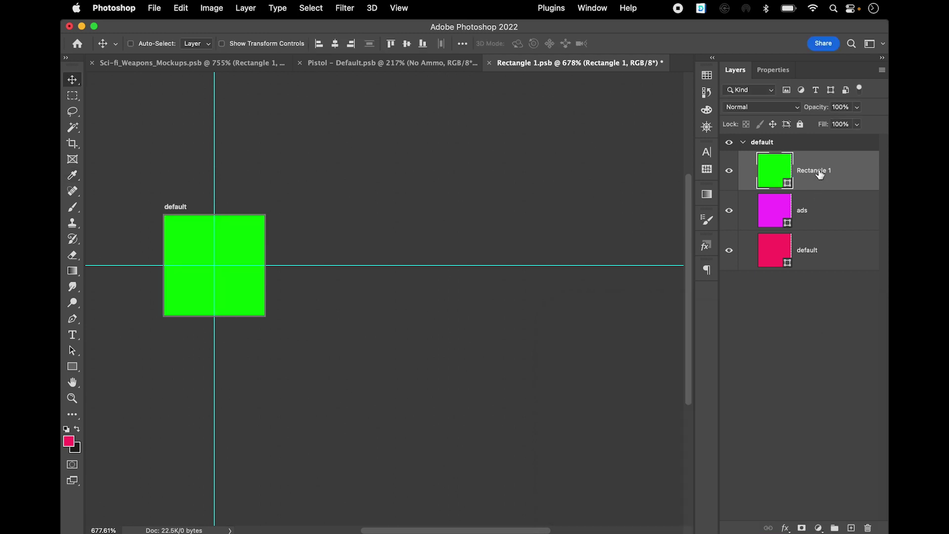
double_click(819, 170)
text(reload)
key(Return)
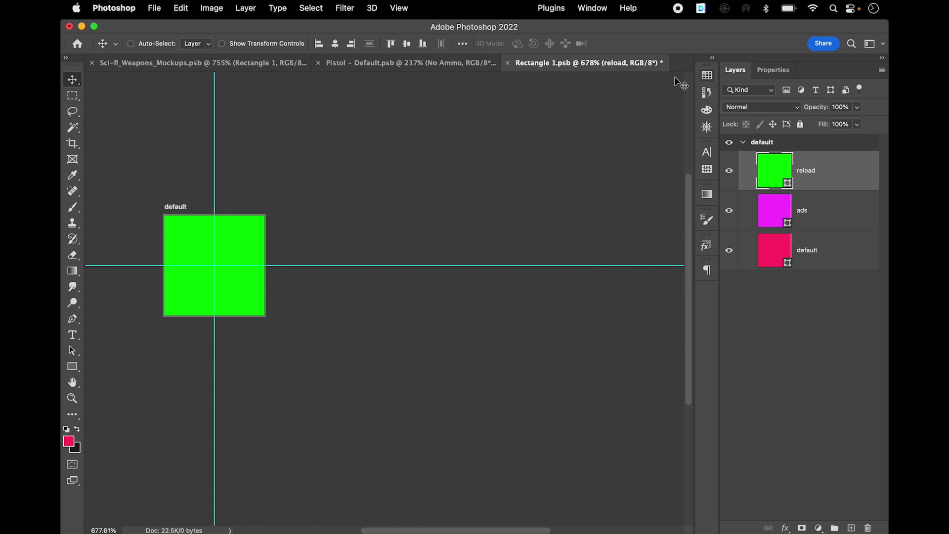
Open the Layer Comps panel and delete the three old layer comps
click(399, 9)
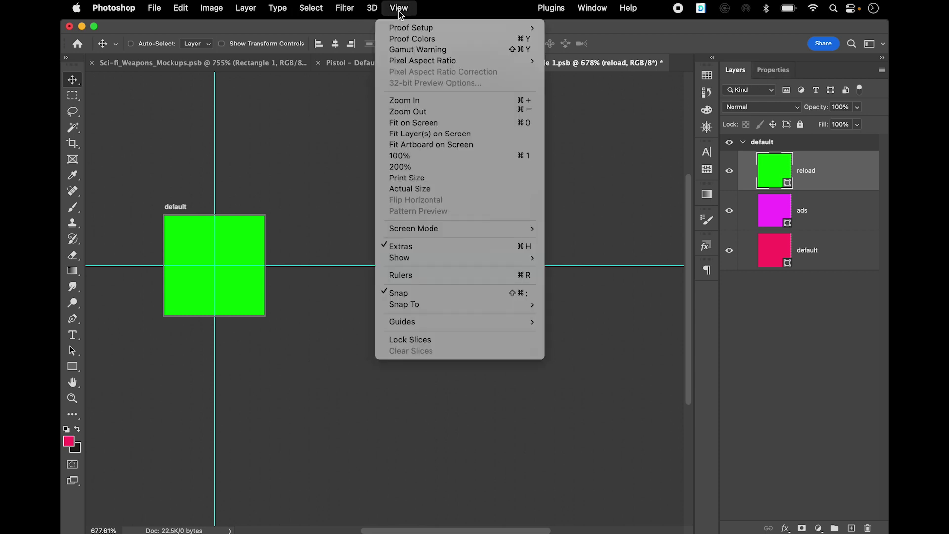
mouse_move(592, 8)
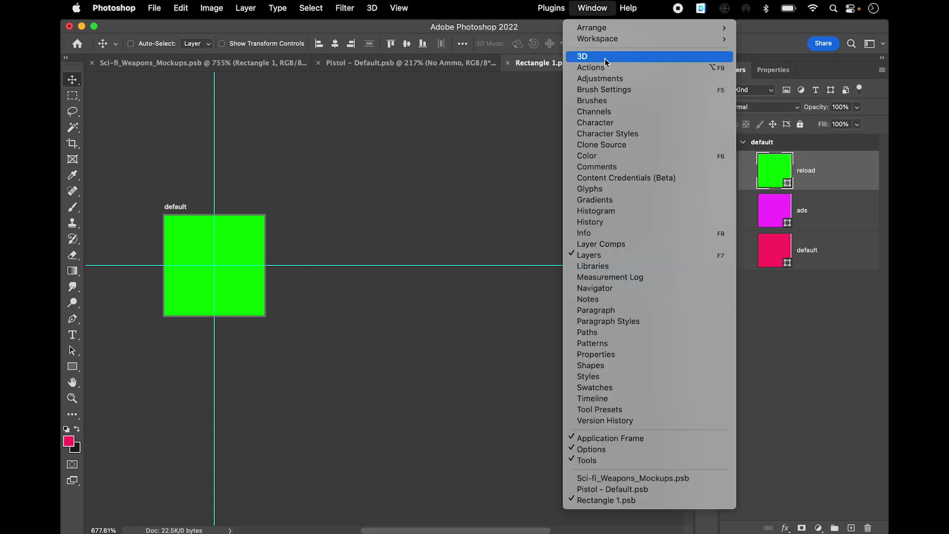
click(597, 244)
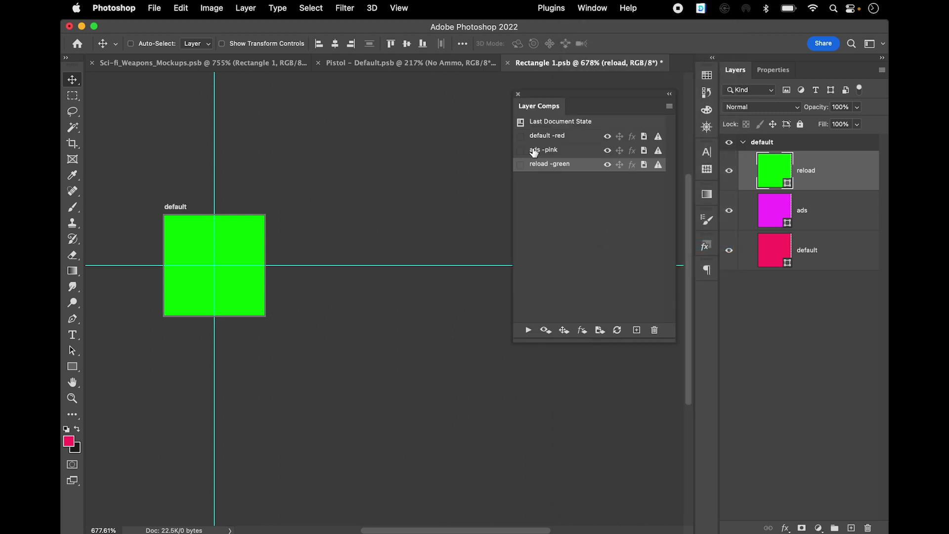
click(548, 135)
shift+click(548, 165)
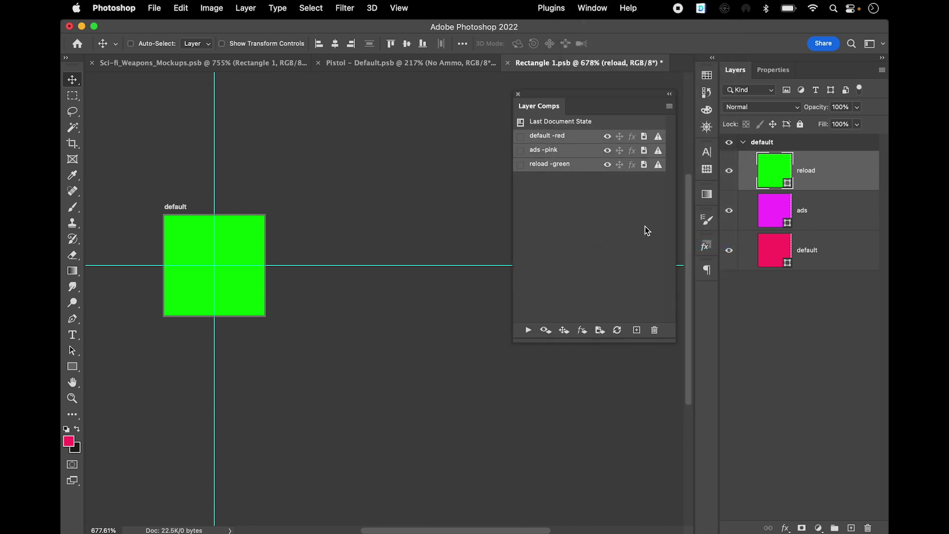
click(661, 330)
click(489, 205)
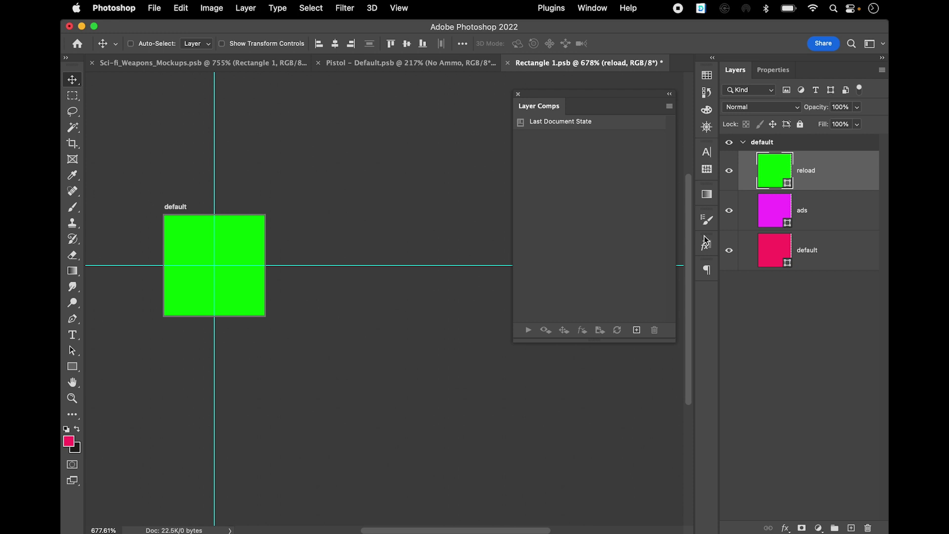
Create a 'default -red' layer comp with only the default layer visible
click(728, 170)
click(729, 210)
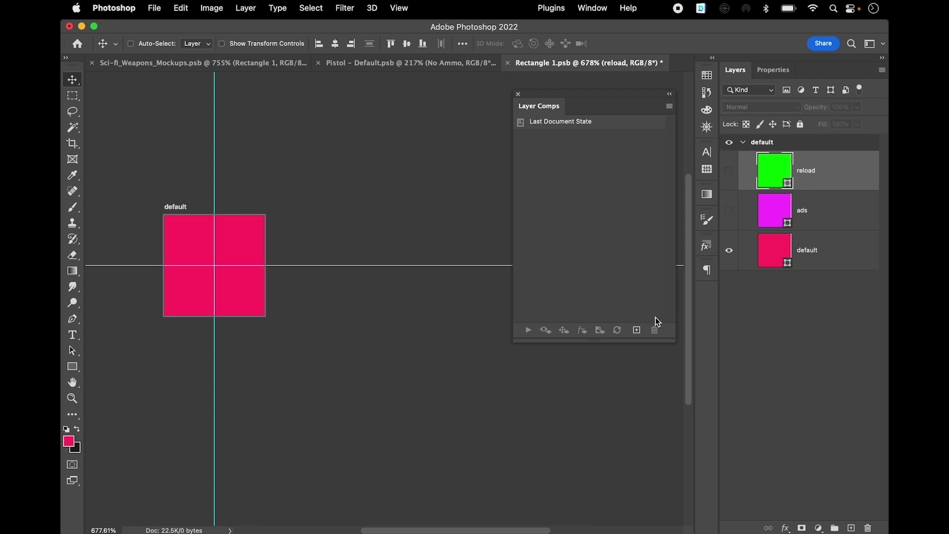
click(636, 330)
text(def)
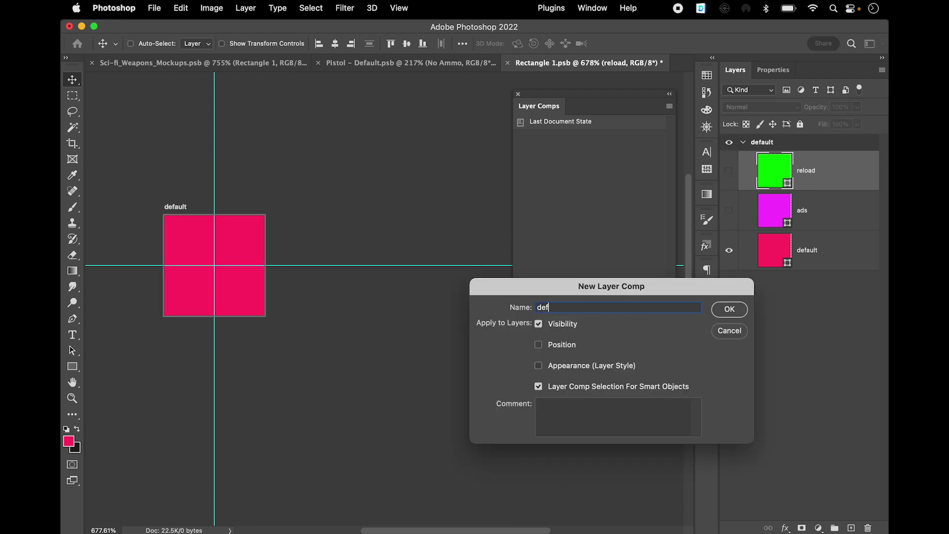
text(ault -red)
key(Return)
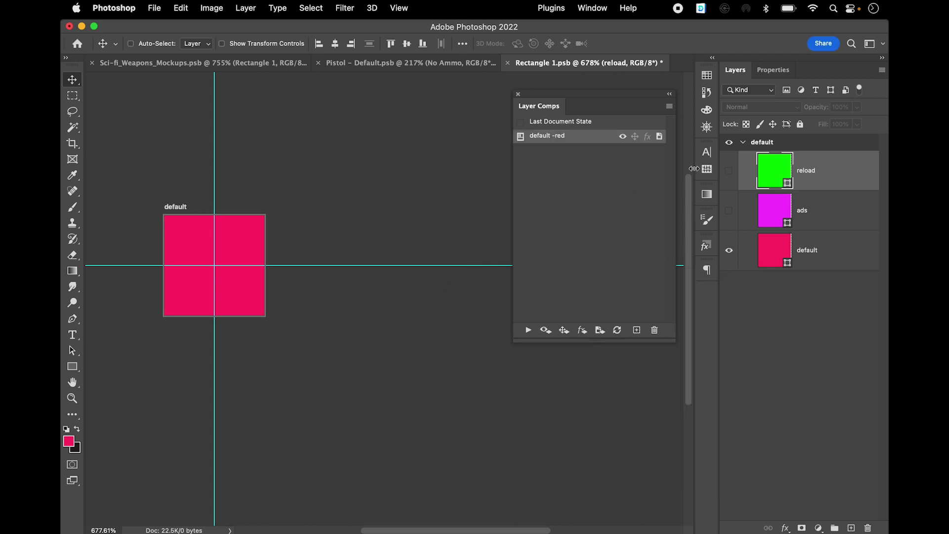
Create an 'ads pink' layer comp with only the ads layer visible
click(728, 210)
click(729, 250)
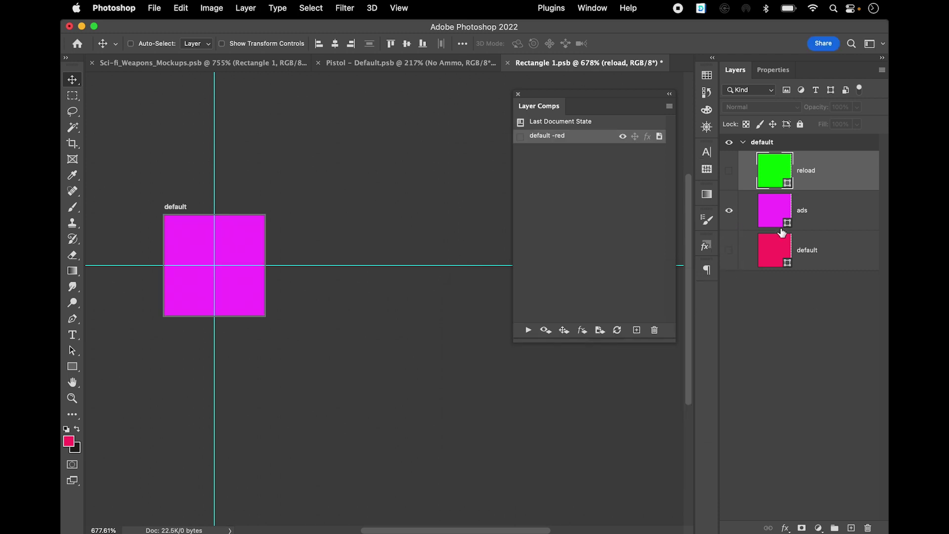
click(637, 330)
text(ads p)
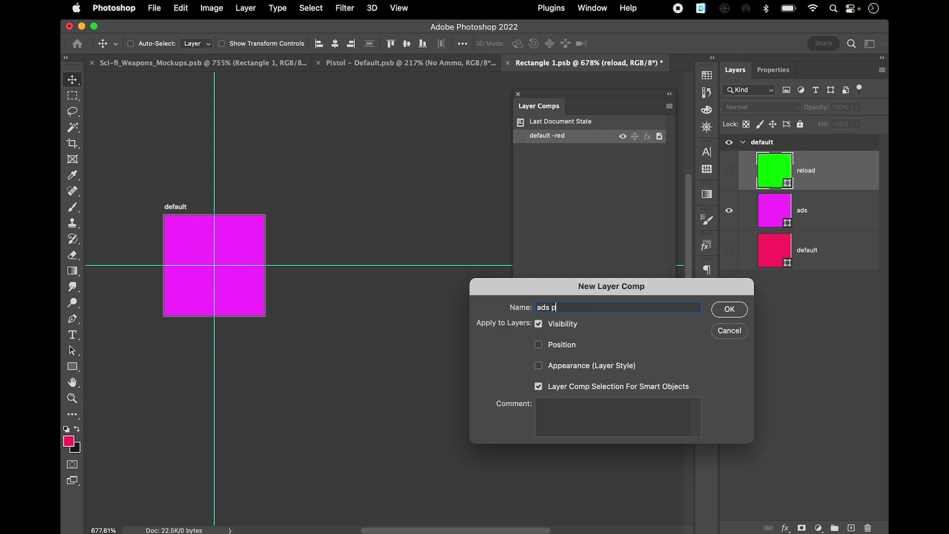
text(ink)
key(Return)
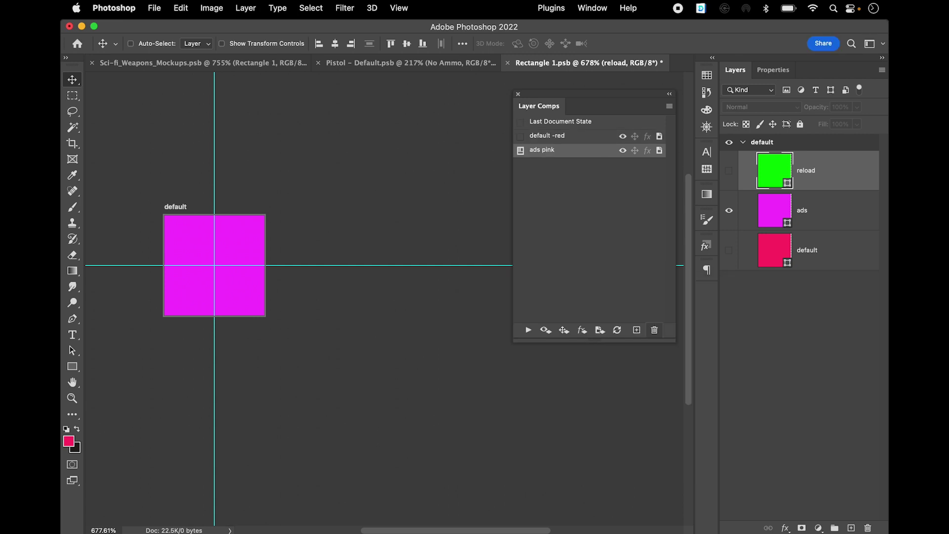
Create the 'relaod green' comp with only reload visible, then show all layers and save
click(729, 170)
click(729, 210)
click(637, 329)
text(relaod green)
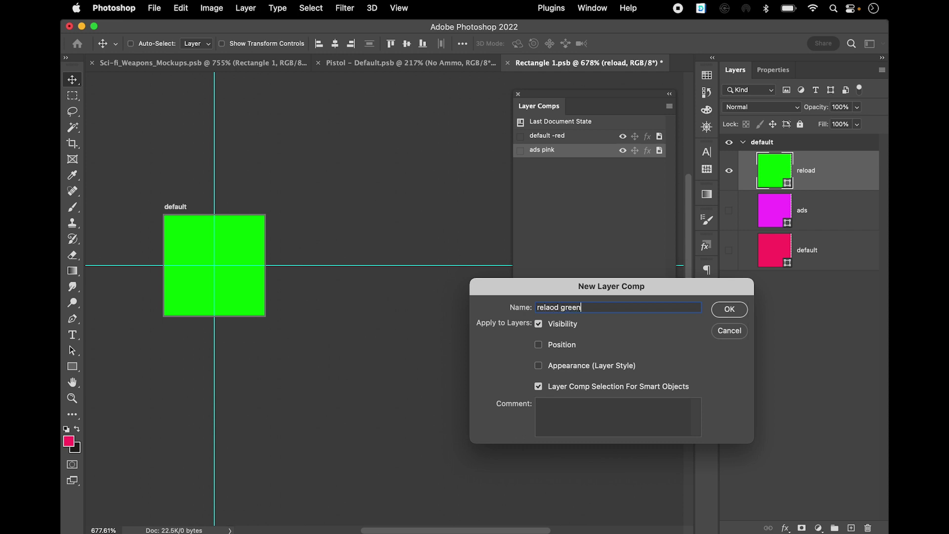
key(Return)
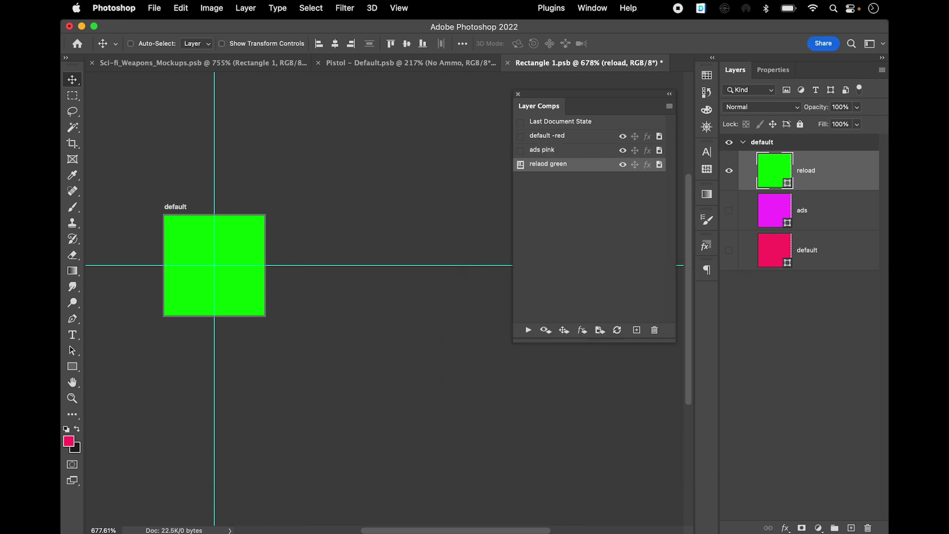
click(729, 210)
click(729, 250)
key(super+s)
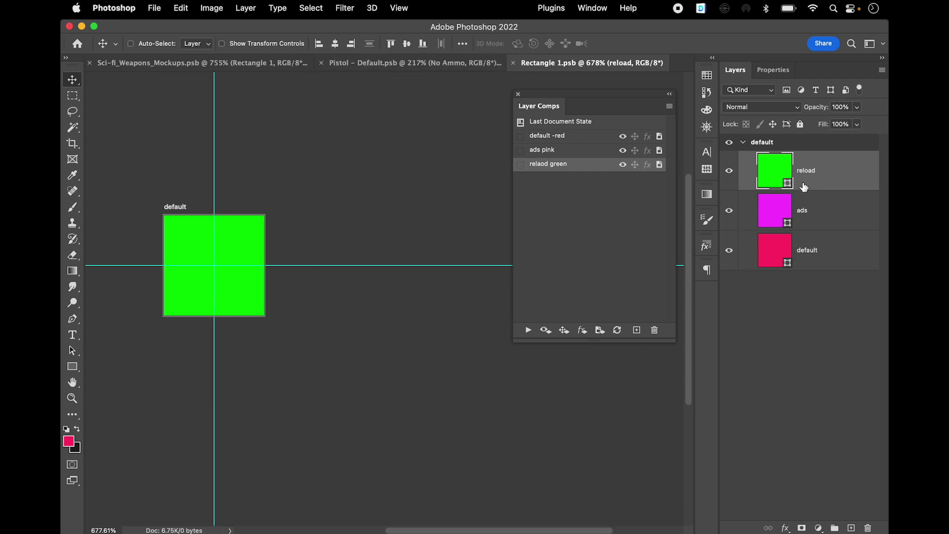
In Sci-fi_Weapons_Mockups, set the reticle's comp to default -red, then ads pink, and return to Rectangle 1.psb
click(195, 63)
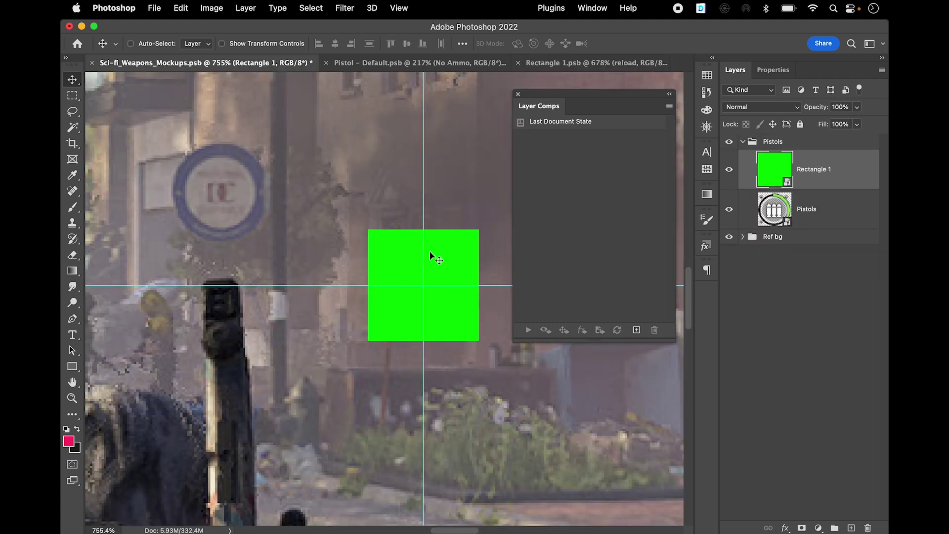
click(777, 70)
click(770, 194)
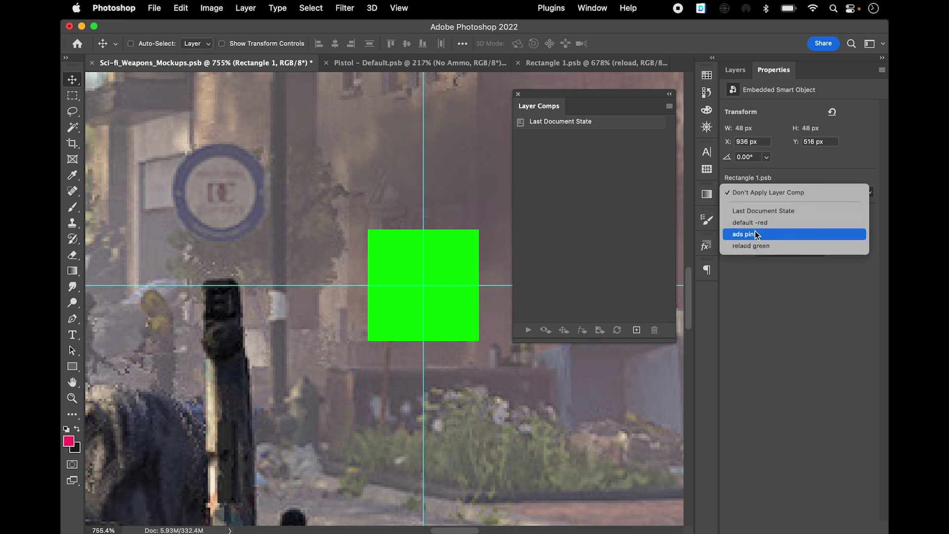
click(754, 223)
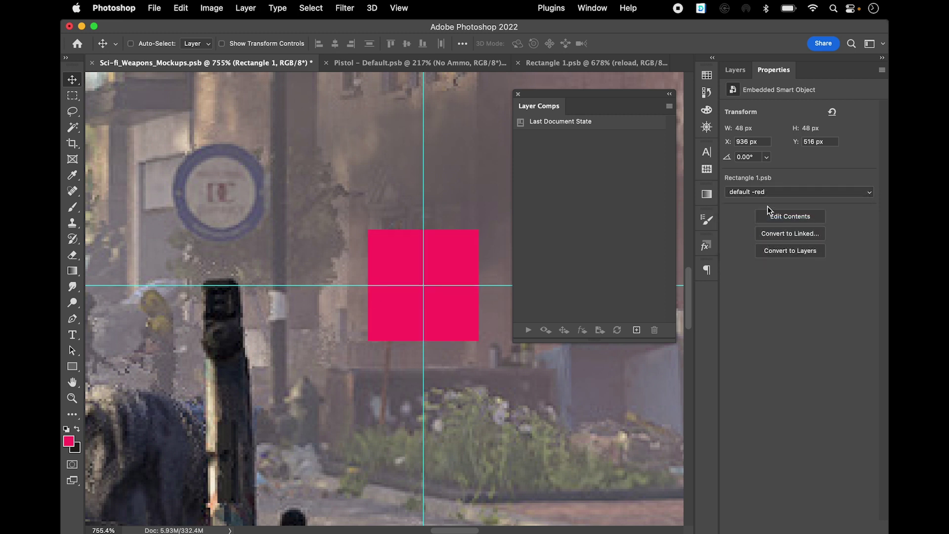
click(769, 192)
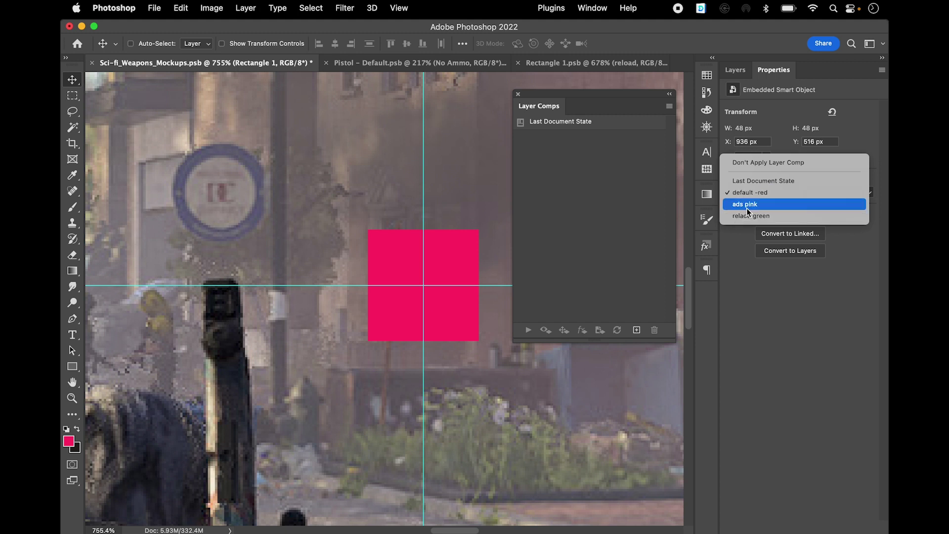
click(749, 206)
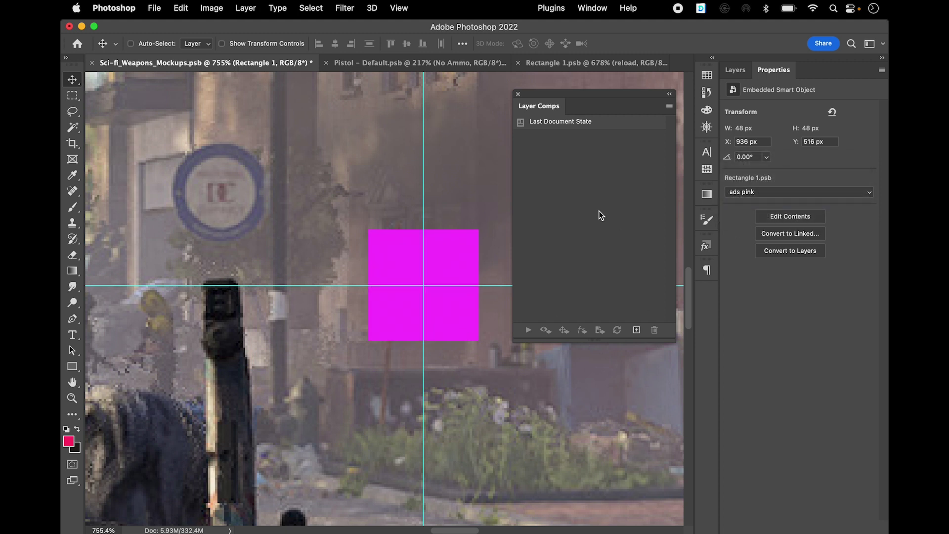
click(559, 63)
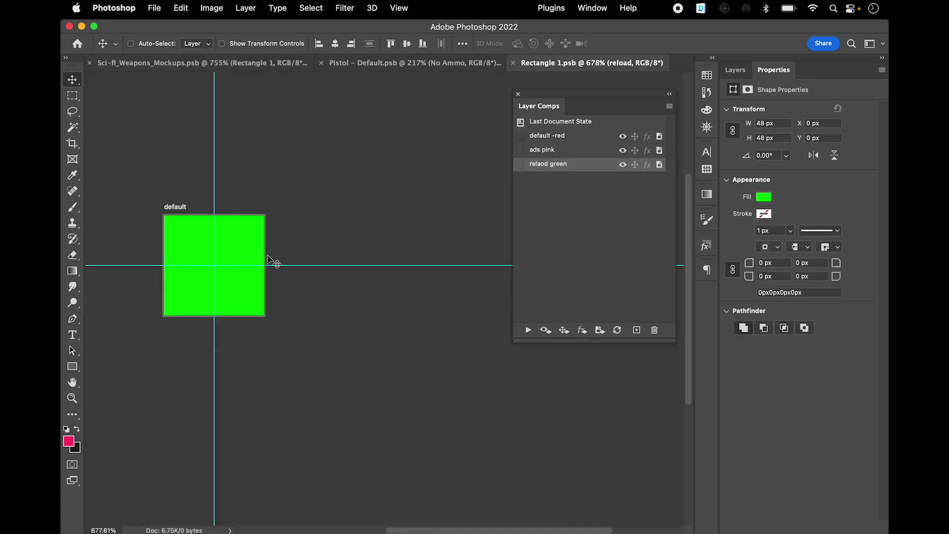
Hide the reload and ads layers so only the red default shows, then open Pistol – Default.psb
click(734, 70)
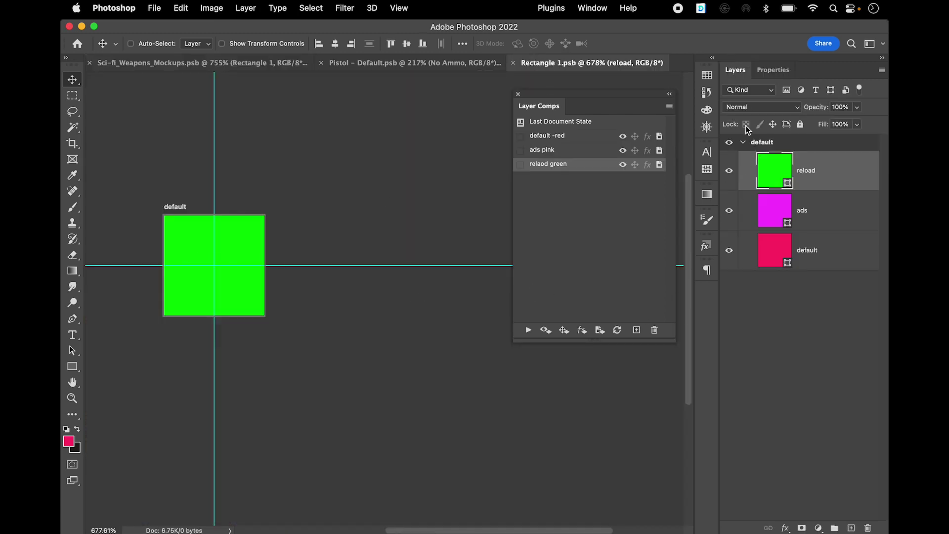
click(729, 170)
click(729, 210)
click(729, 170)
click(729, 210)
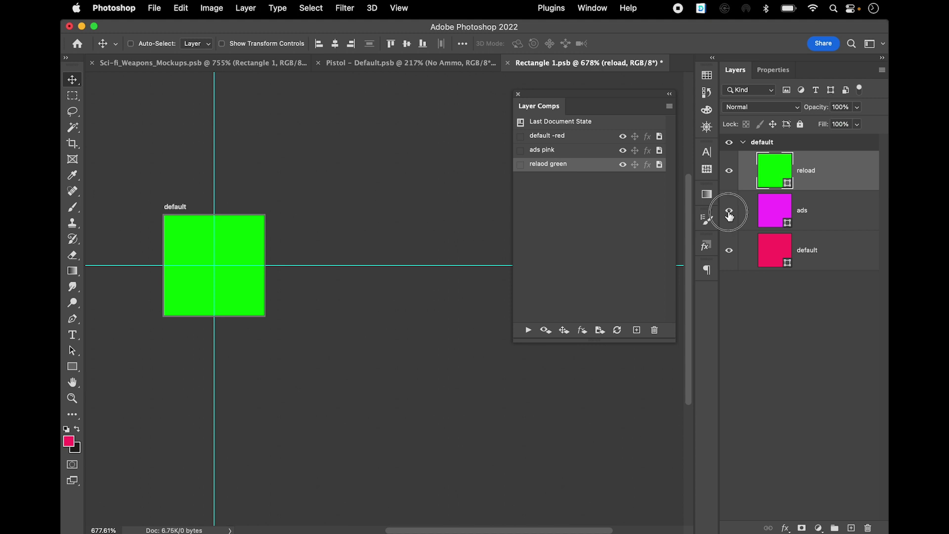
click(729, 171)
click(729, 210)
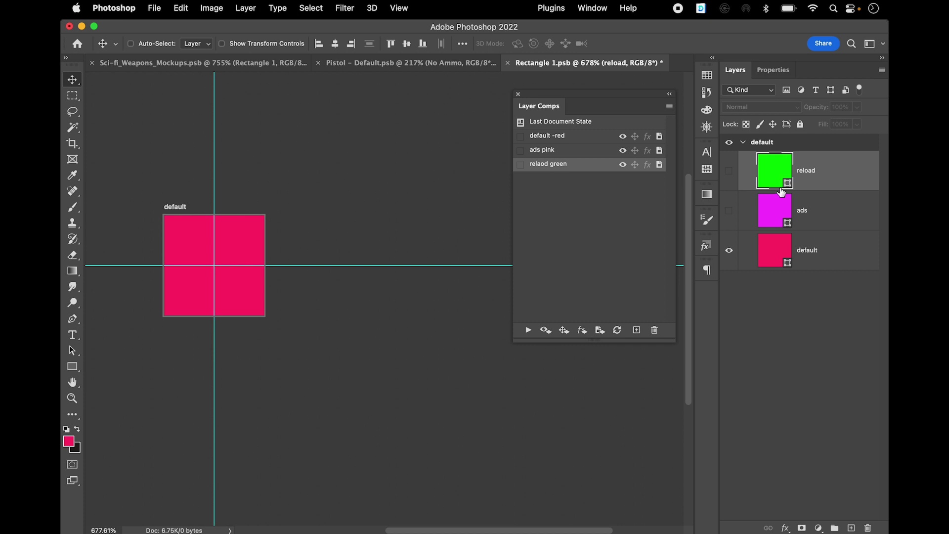
click(436, 62)
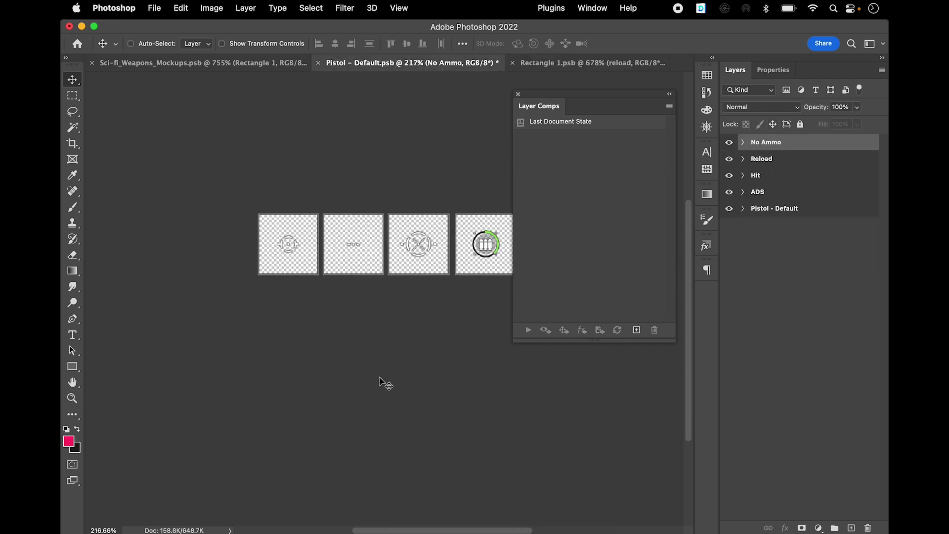
Pan the Pistol canvas to view the red No Ammo artboard, then return to the weapons mockup
drag(428, 337, 264, 335)
scroll(263, 335, left, 3)
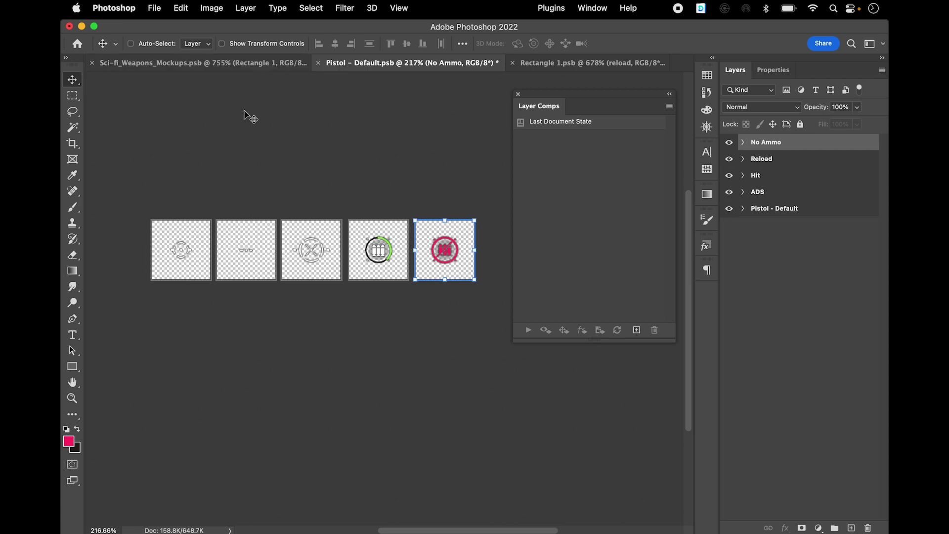
click(240, 67)
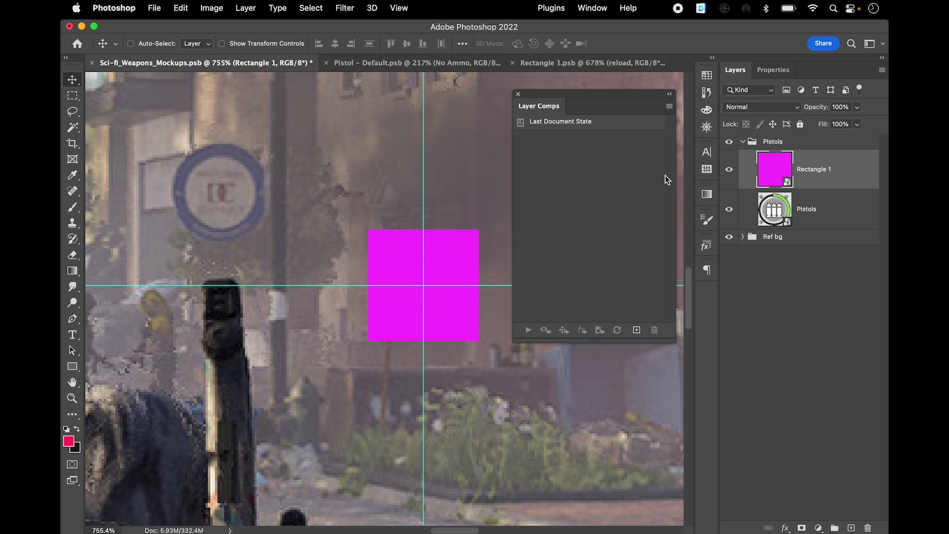
Zoom out, close the Layer Comps panel, and pan to show the full street scene with the magenta reticle
scroll(425, 240, down, 1)
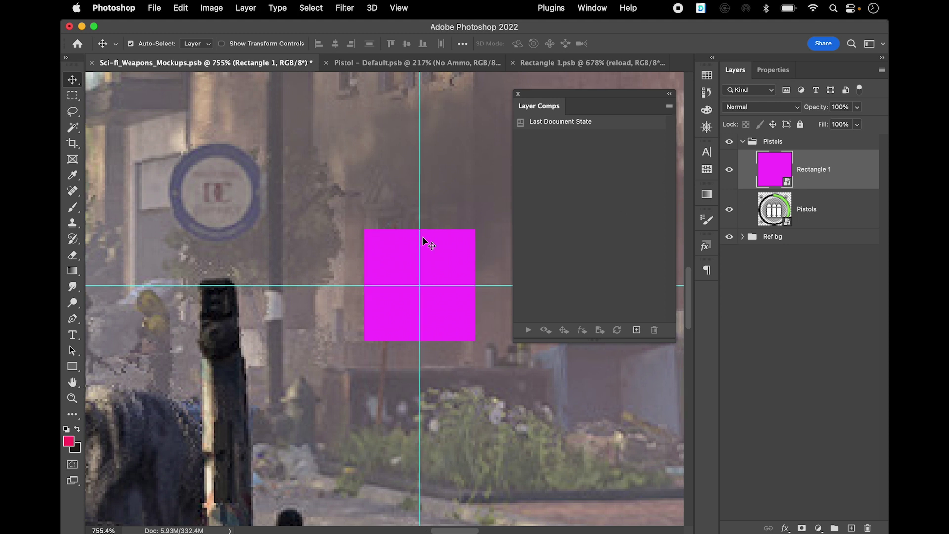
scroll(426, 243, down, 5)
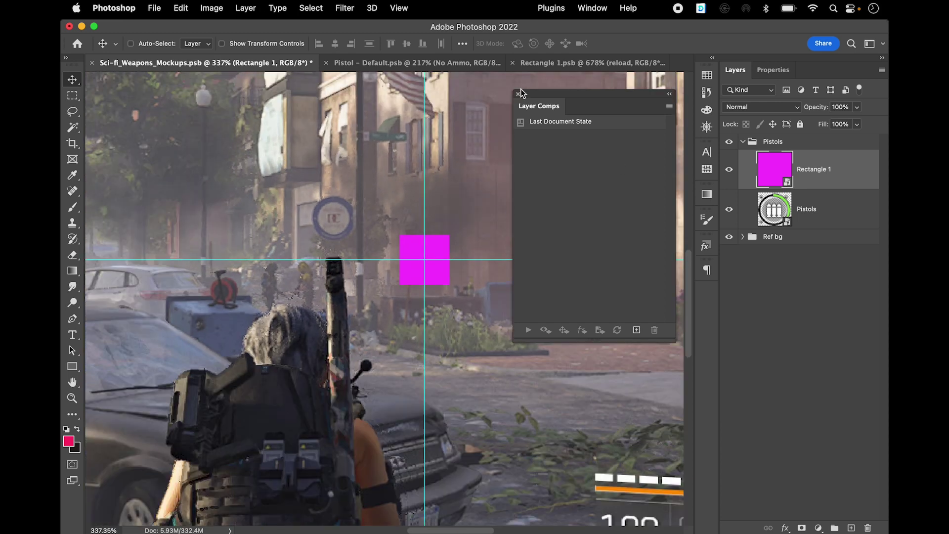
click(518, 95)
scroll(495, 163, down, 6)
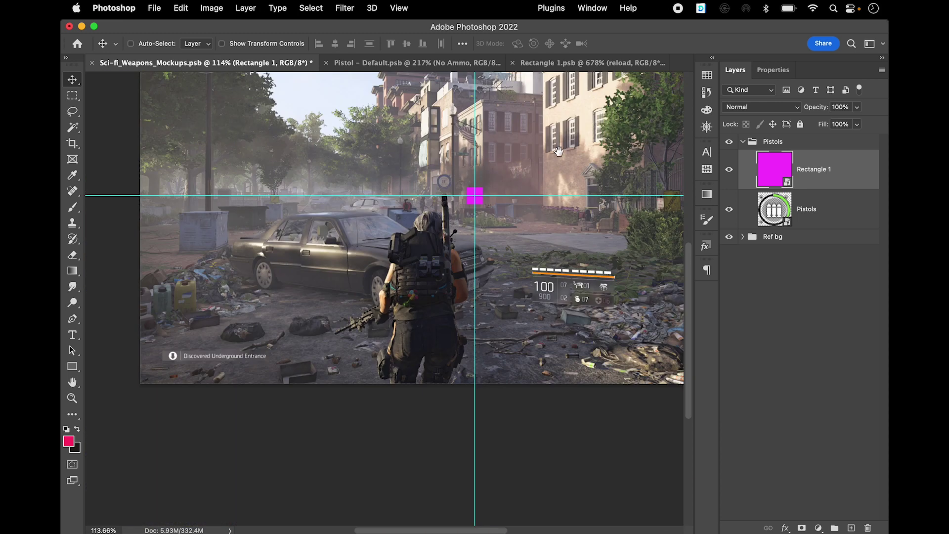
drag(558, 151, 509, 222)
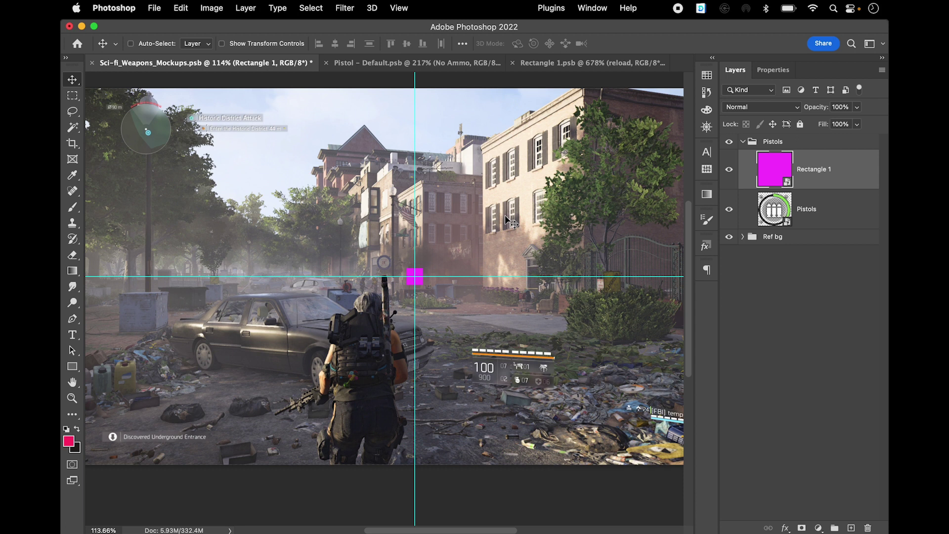